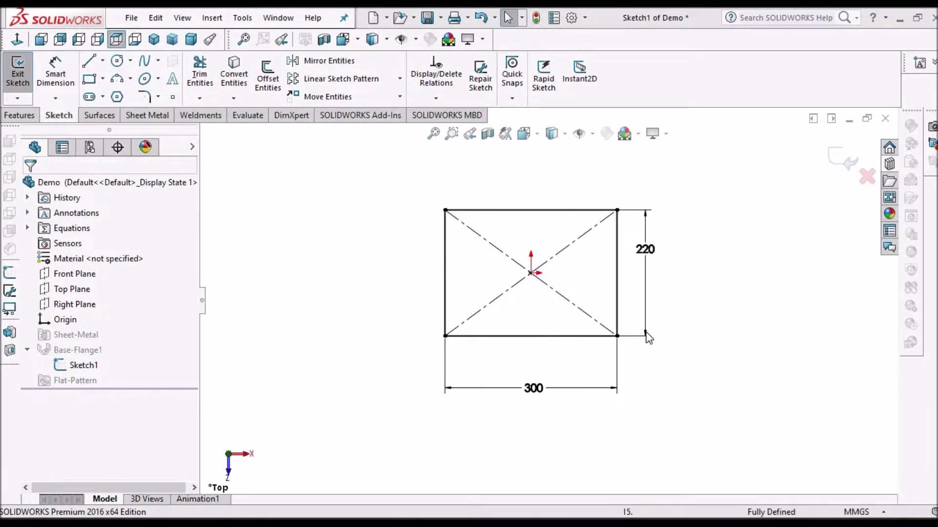
Step: Close the rectangle sketch and review the sheet metal parameters of the Base-Flange1 feature
click(839, 165)
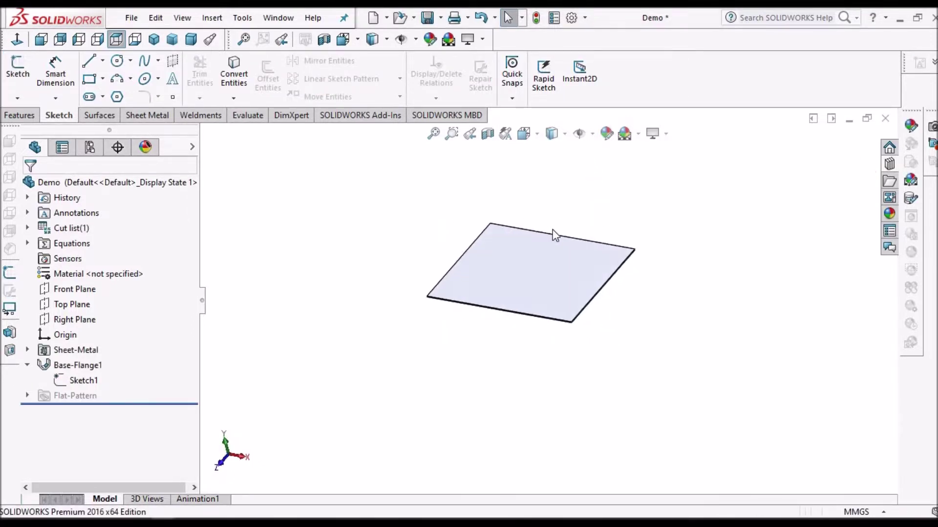
right_click(78, 366)
click(102, 212)
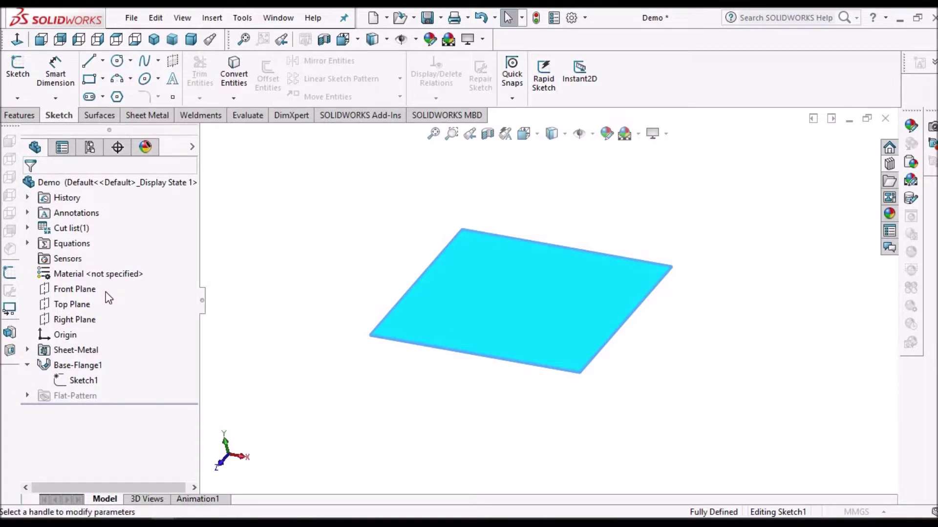
click(48, 187)
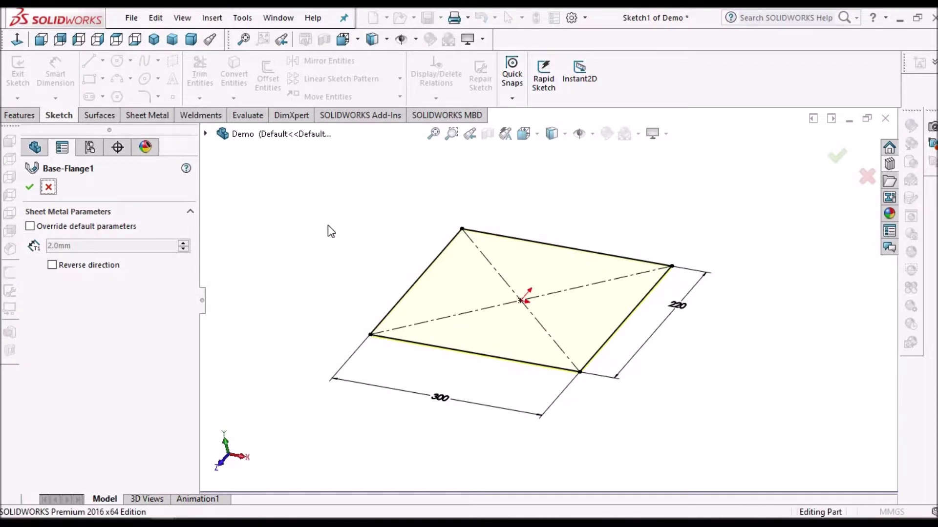
Step: Switch to the open Automotive Oil Sump part and view the forming tool body from an angle
click(279, 18)
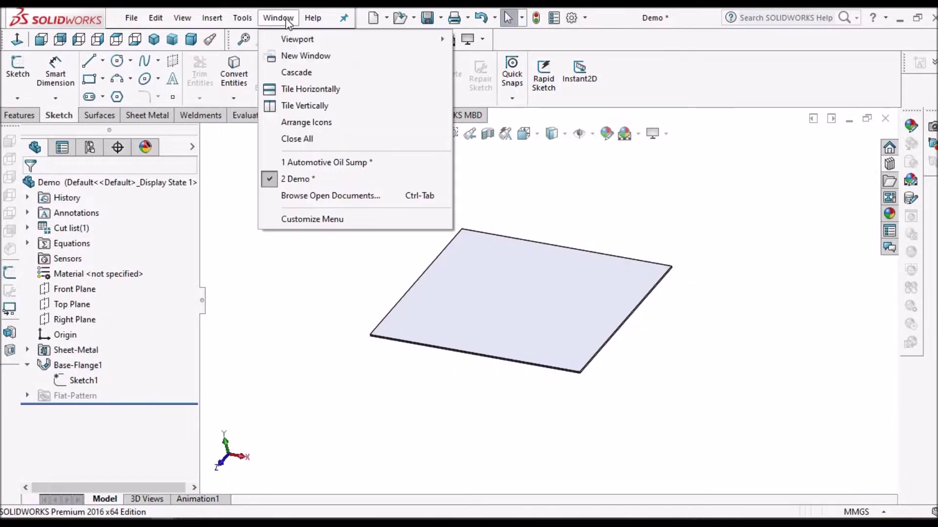
click(544, 257)
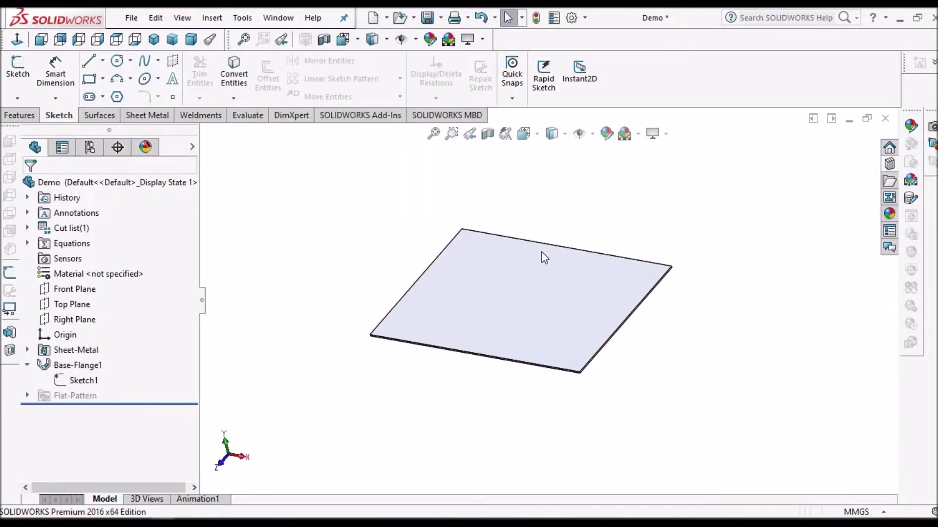
key(ctrl+Tab)
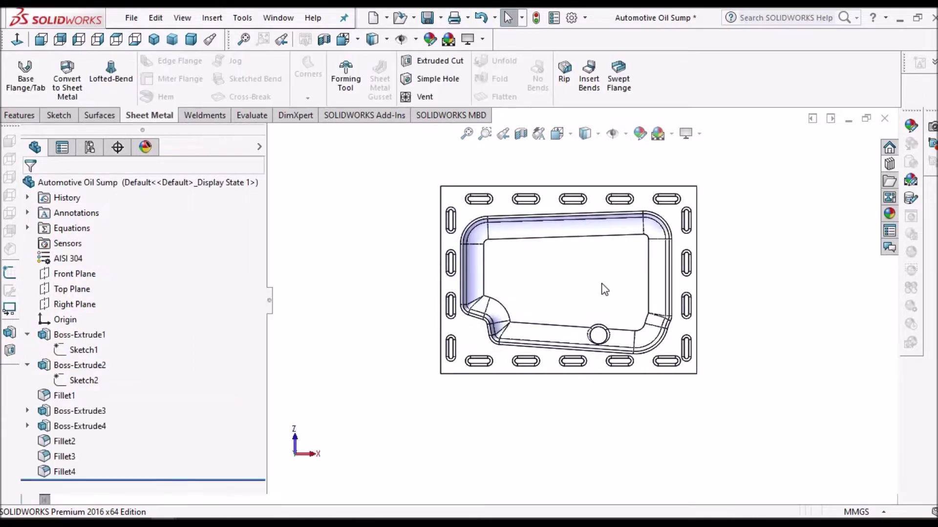
scroll(645, 310, up, 1)
middle_drag(645, 311, 625, 203)
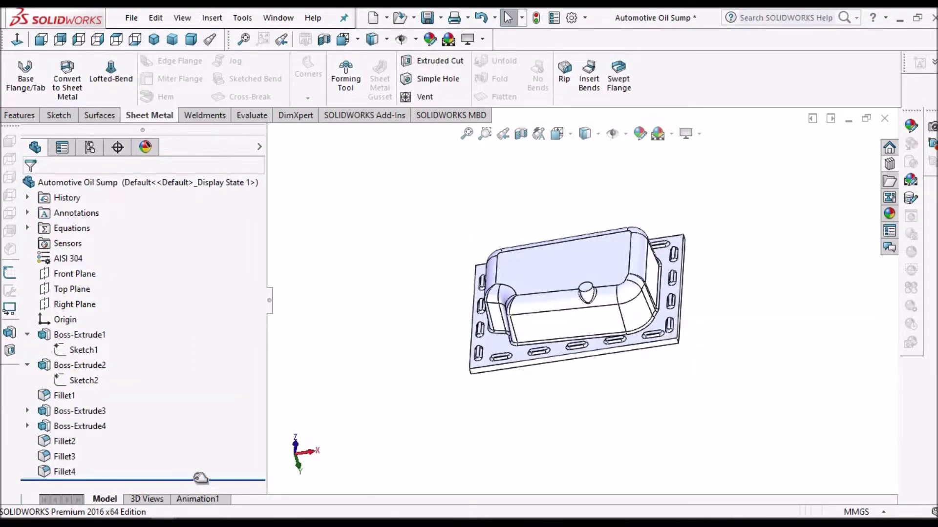
Step: Roll the oil sump model back to just after Boss-Extrude1 and inspect the base plate
mouse_move(200, 472)
mouse_down()
mouse_move(156, 420)
mouse_move(157, 346)
mouse_move(157, 359)
mouse_up()
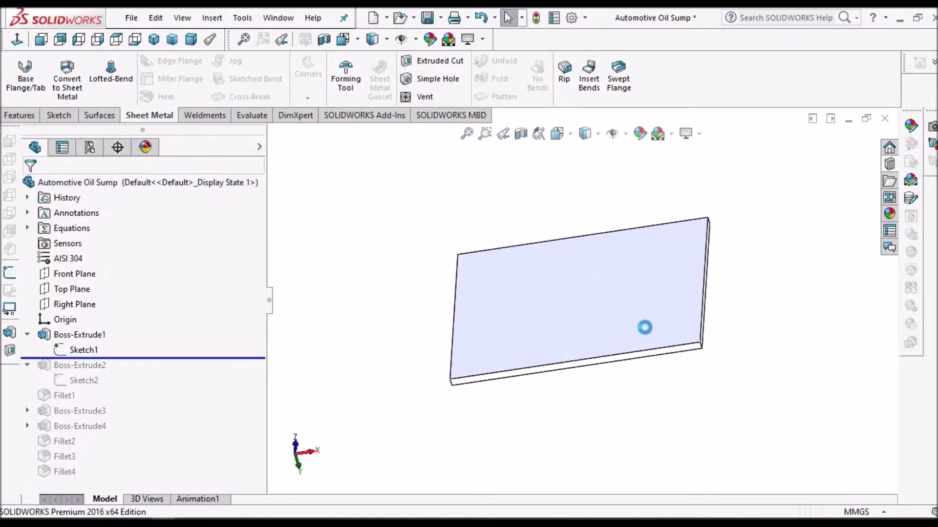
middle_drag(665, 295, 617, 293)
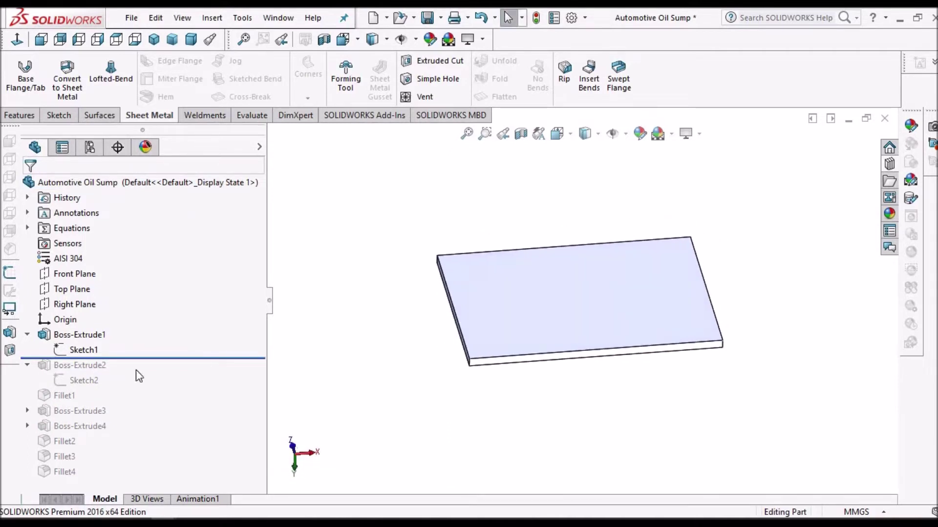
middle_drag(643, 337, 612, 298)
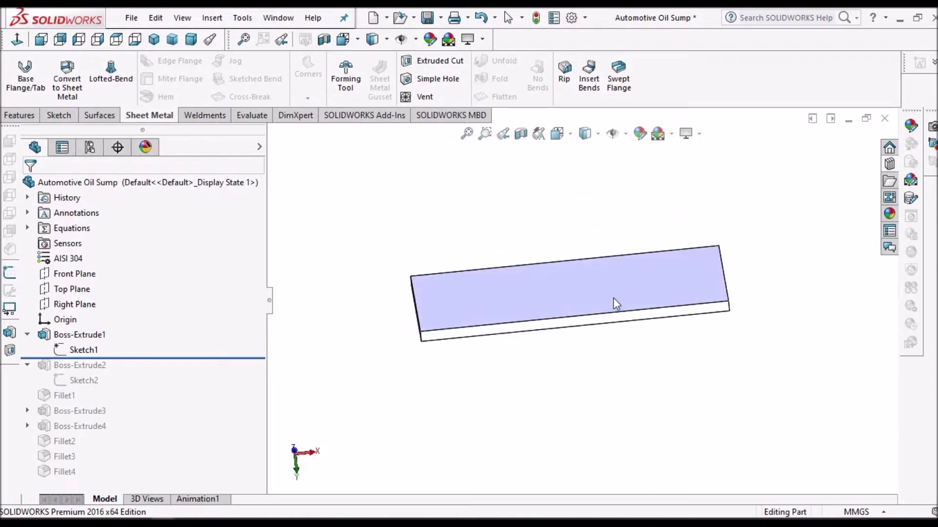
Step: Open Sketch1 of the base plate, examine its dimensions face-on, and close the sketch
right_click(74, 351)
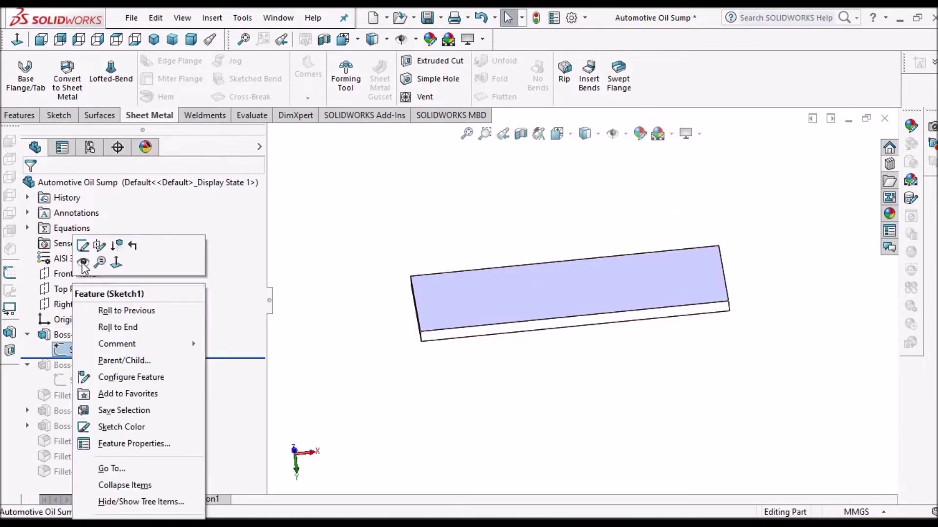
click(83, 247)
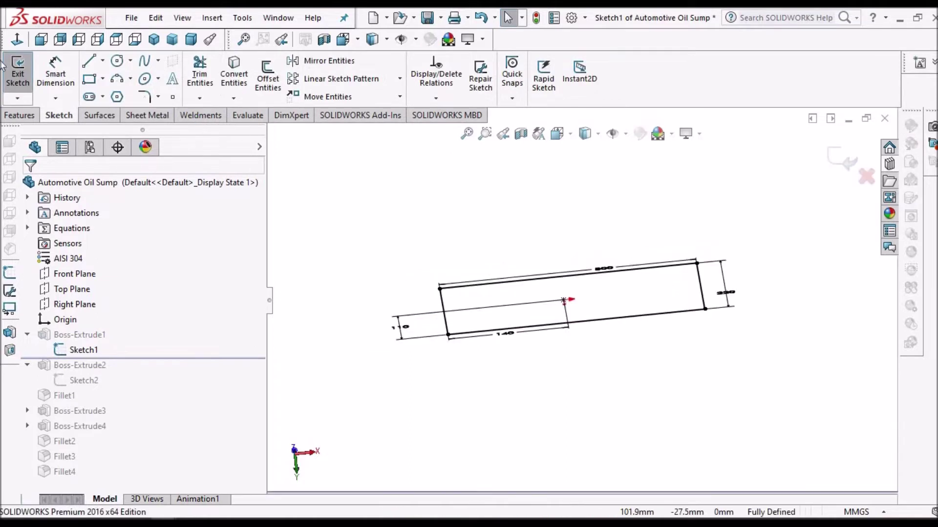
click(16, 42)
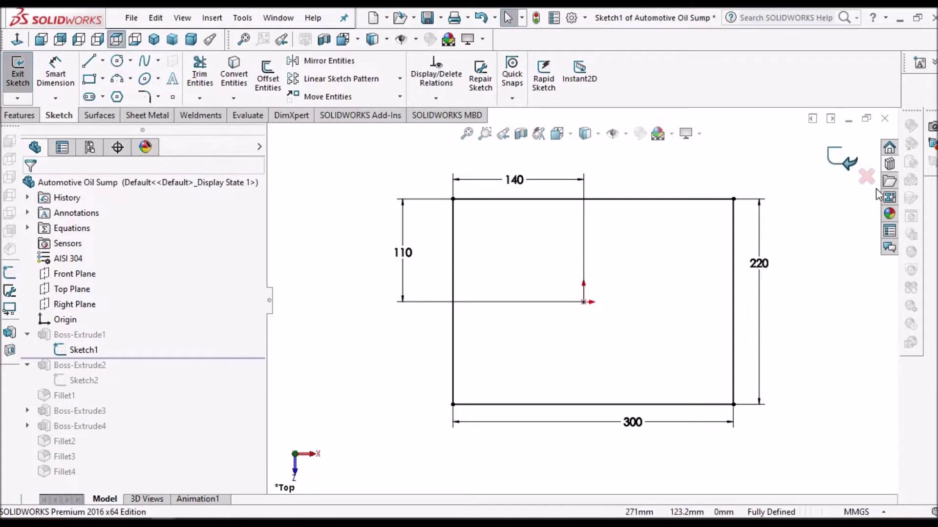
click(836, 161)
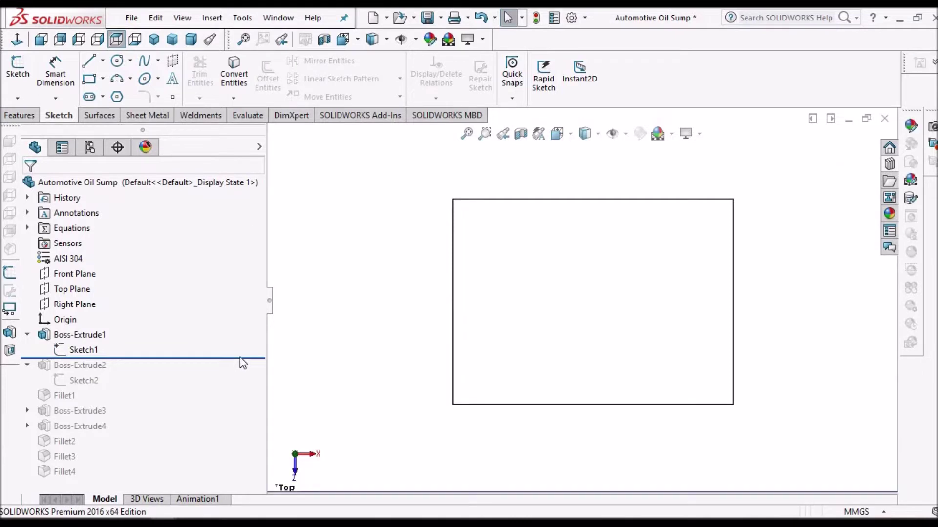
Step: Roll the model forward past Boss-Extrude2, examine the dimensions of its sump profile in Sketch2, and close the sketch
drag(240, 359, 236, 388)
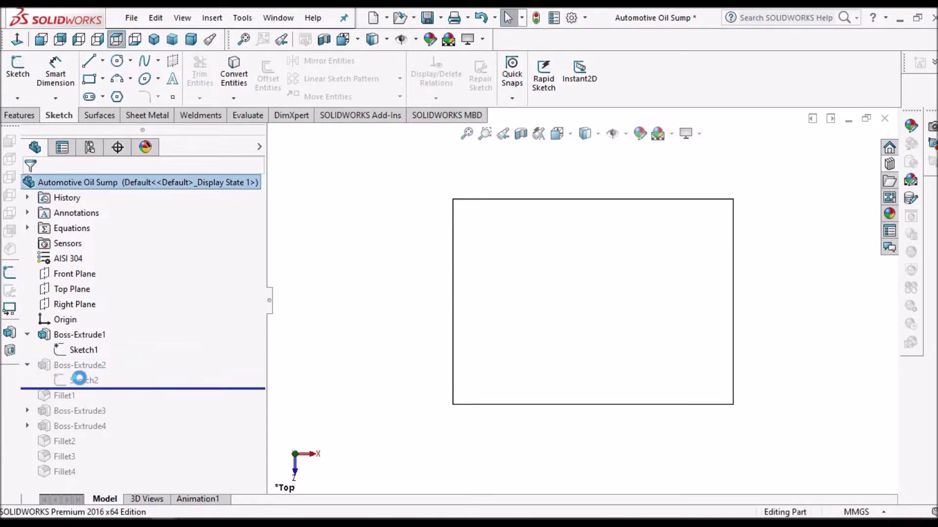
click(80, 379)
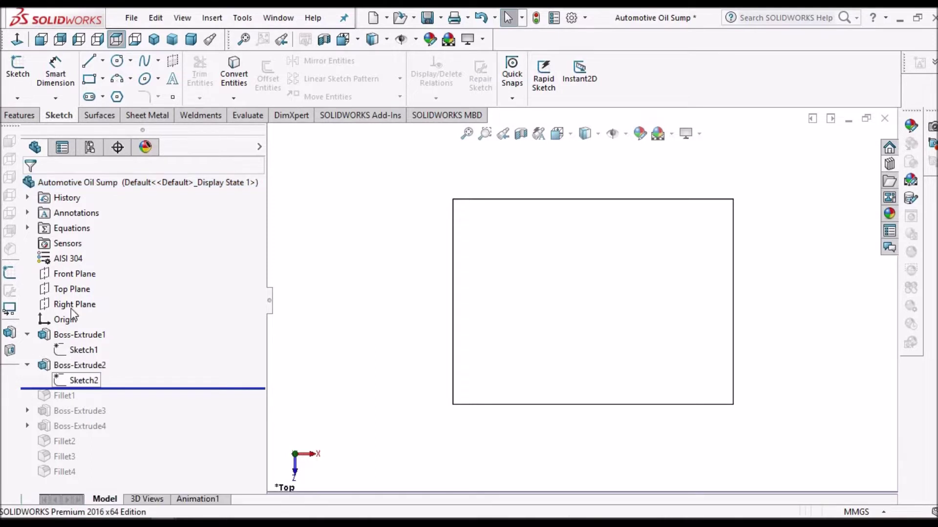
right_click(84, 279)
click(93, 246)
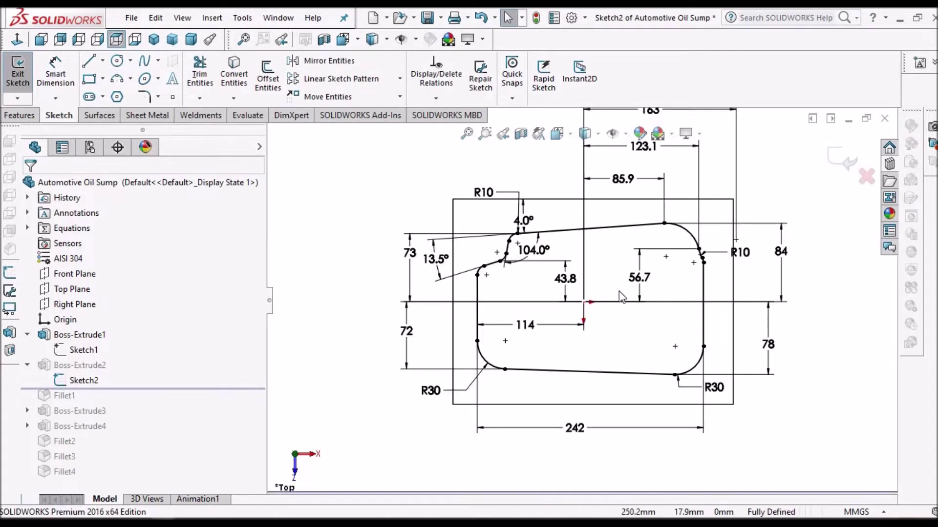
scroll(626, 293, up, 1)
scroll(630, 286, down, 1)
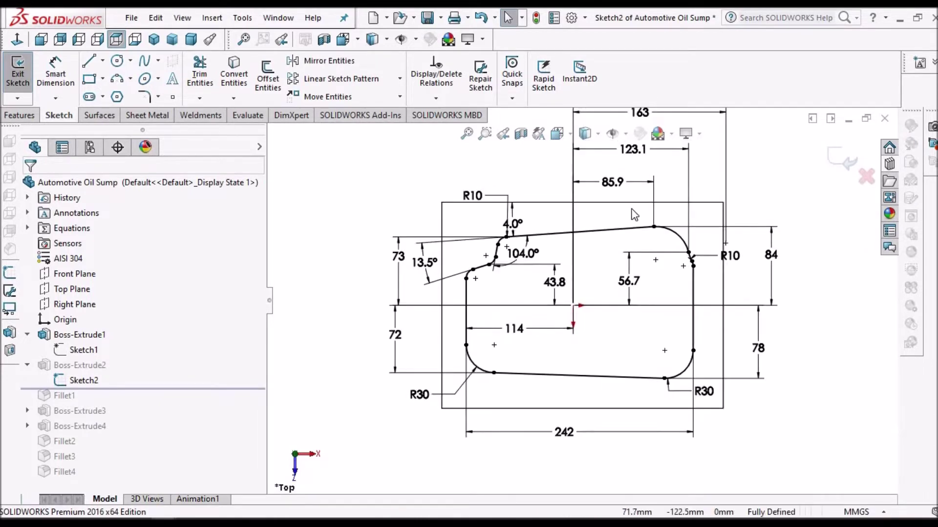
scroll(635, 215, up, 2)
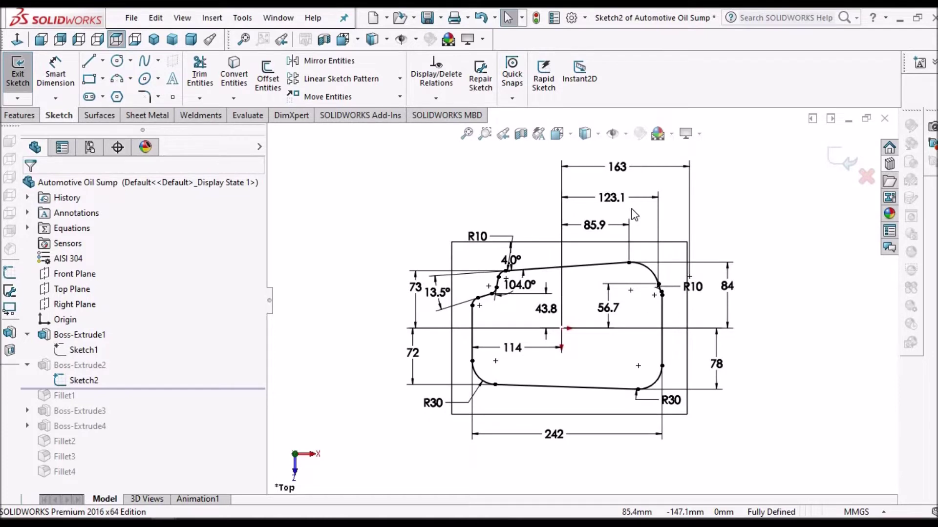
click(831, 159)
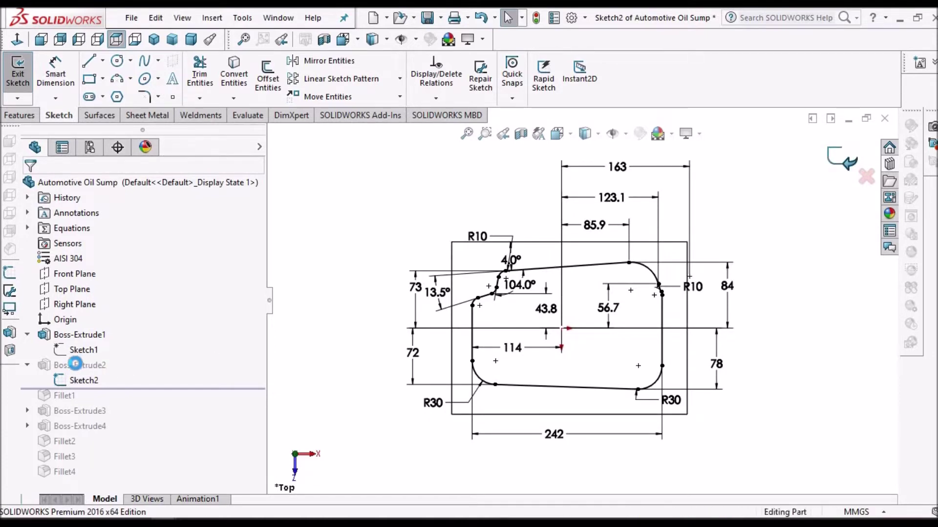
Step: Open the Boss-Extrude2 definition, review its depth and draft settings, accept it, and inspect the tapered body
right_click(78, 367)
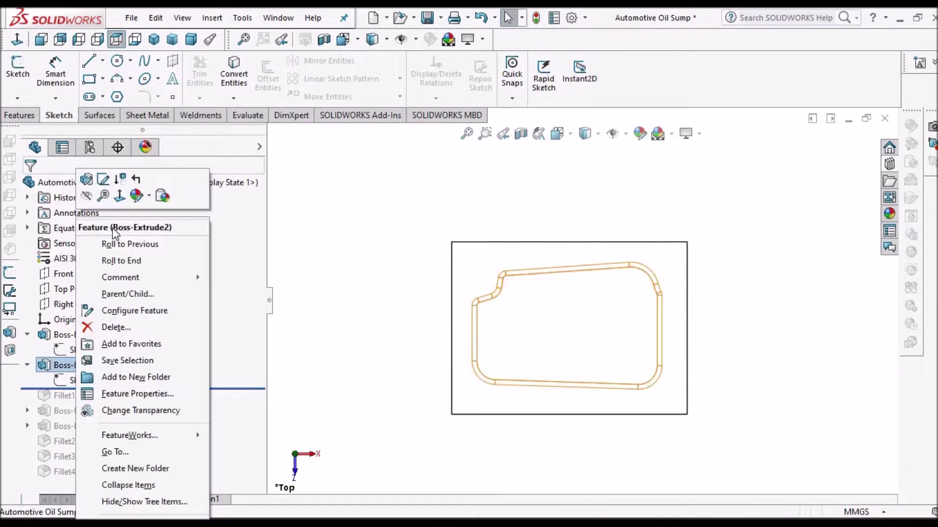
click(88, 182)
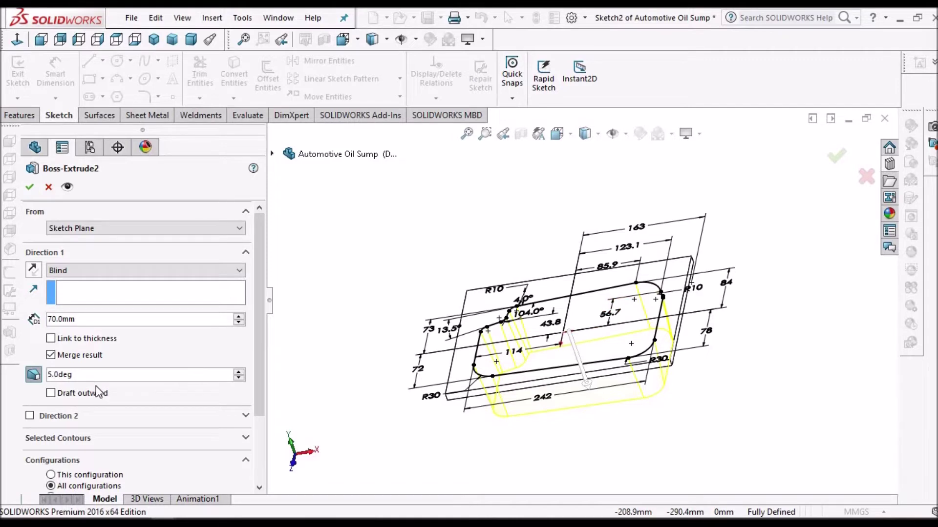
middle_drag(547, 324, 519, 195)
scroll(58, 381, up, 1)
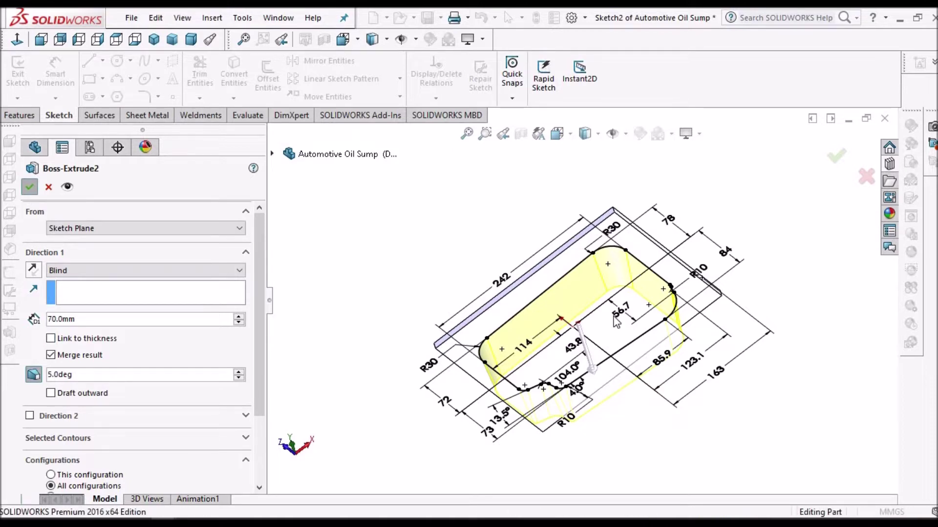
key(Return)
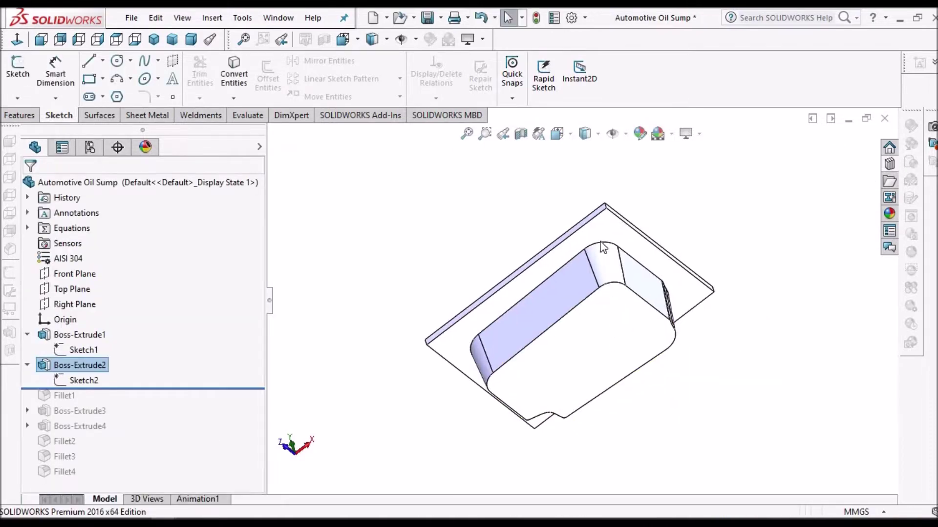
middle_drag(603, 321, 569, 288)
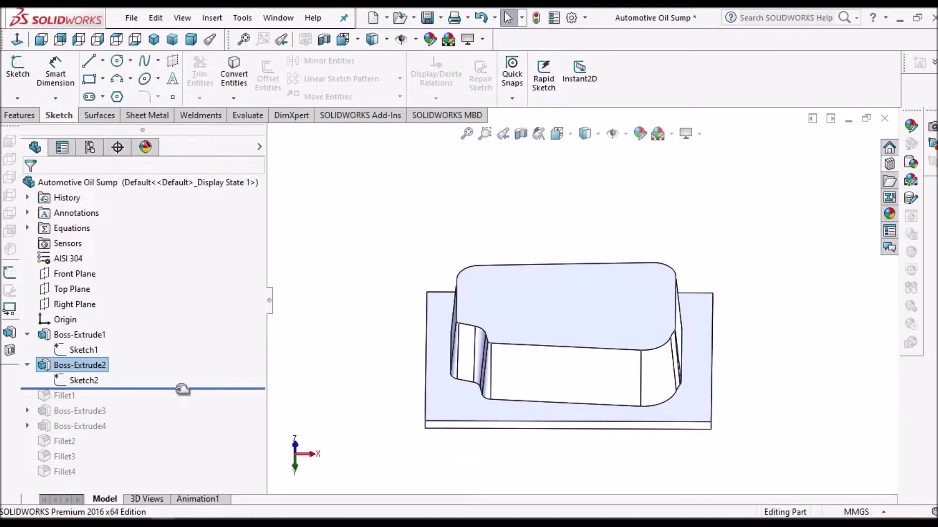
Step: Roll the model forward through Fillet1 and Boss-Extrude3, and inspect the small round boss up close
drag(180, 403, 180, 407)
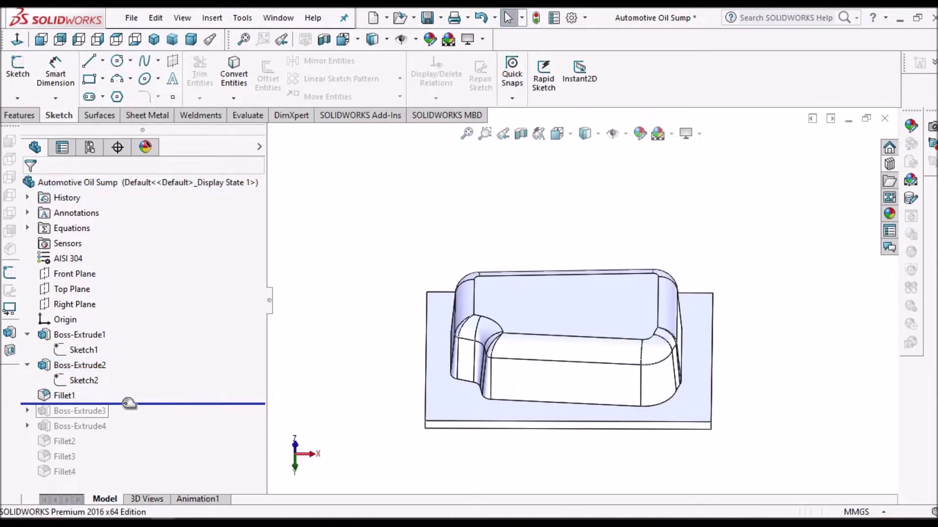
drag(135, 403, 131, 419)
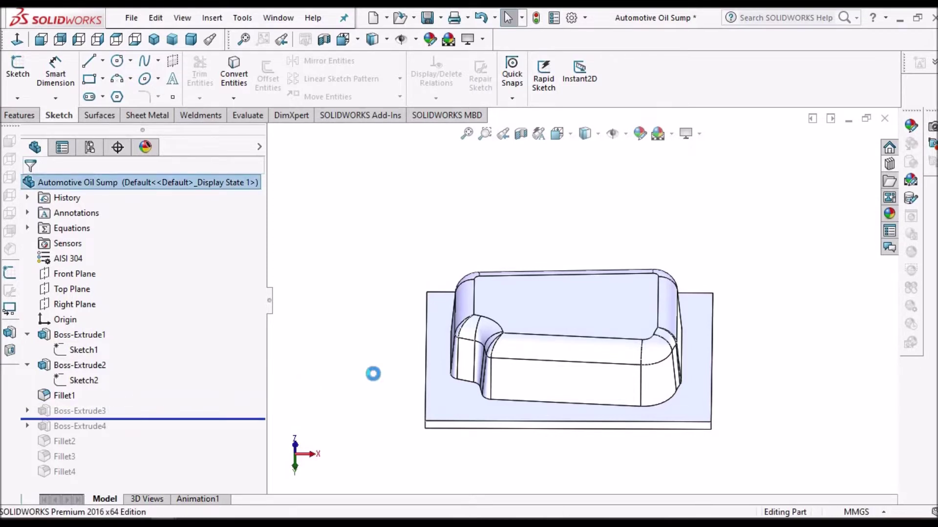
scroll(591, 326, up, 5)
middle_drag(590, 321, 548, 318)
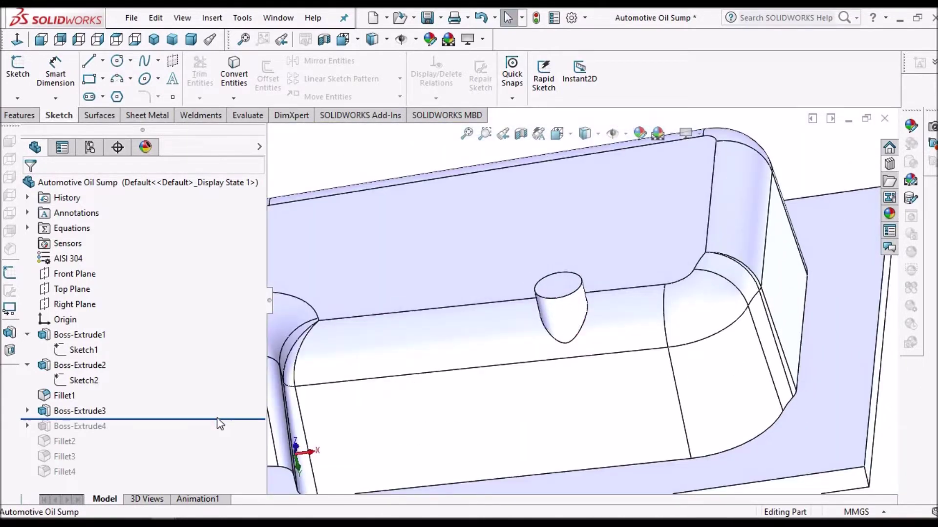
Step: Roll the model forward past Boss-Extrude4 and inspect the raised slots around the plate's border
drag(226, 430, 226, 433)
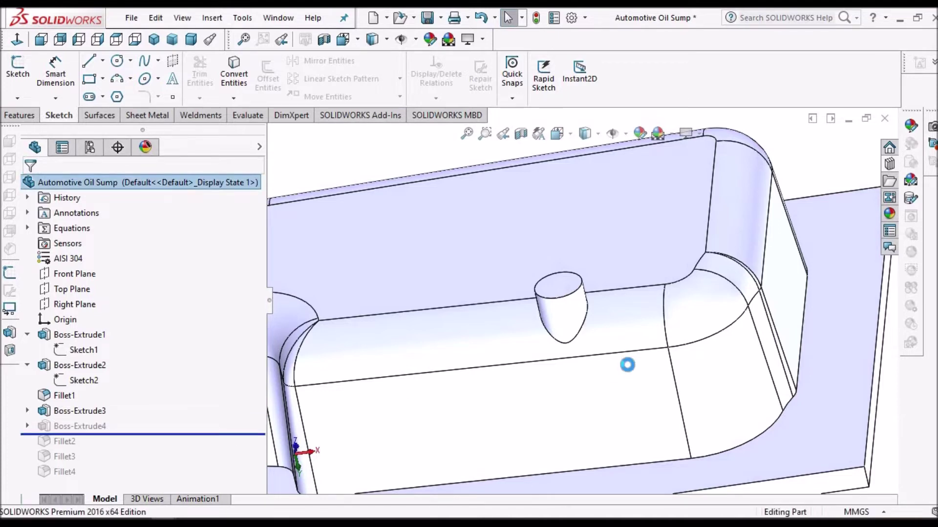
scroll(628, 366, up, 2)
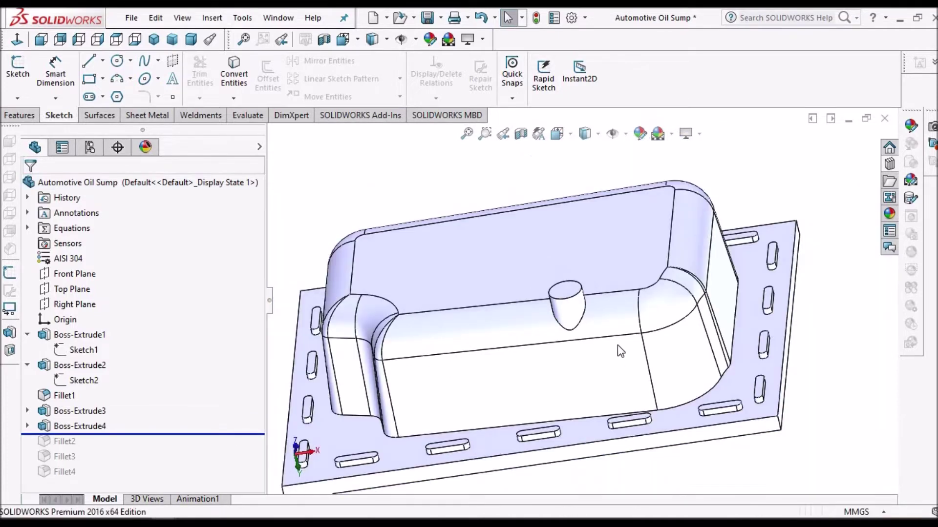
scroll(620, 403, up, 1)
middle_drag(620, 403, 641, 401)
scroll(641, 400, up, 1)
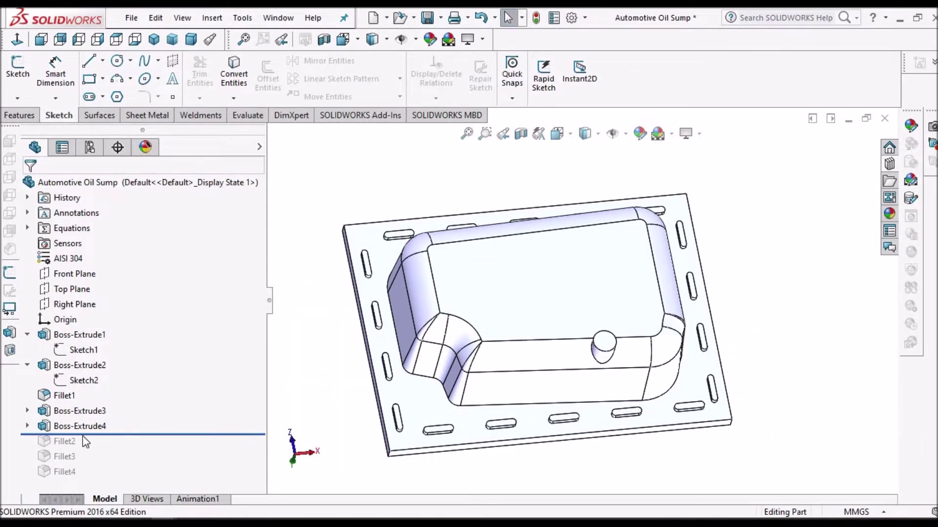
Step: Open Sketch4 of Boss-Extrude4 and examine the slot layout and dimensions face-on
click(27, 426)
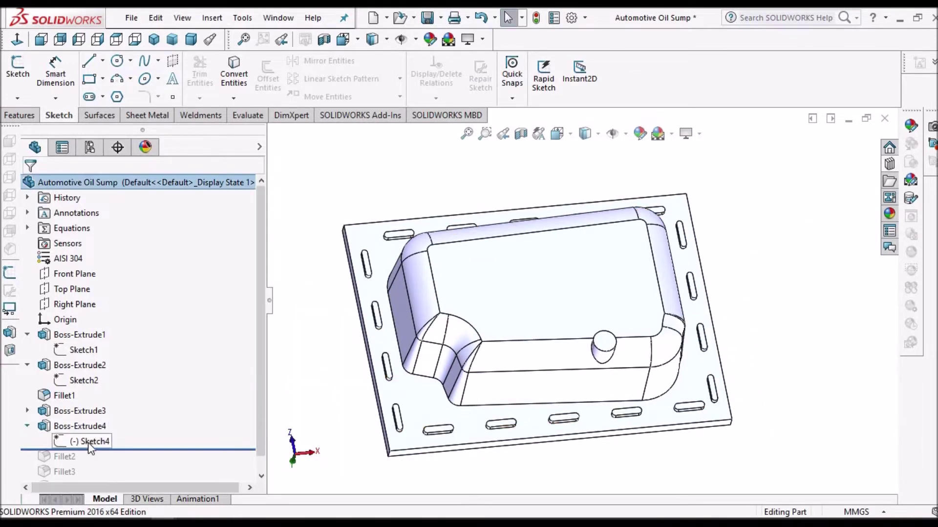
right_click(88, 442)
click(101, 250)
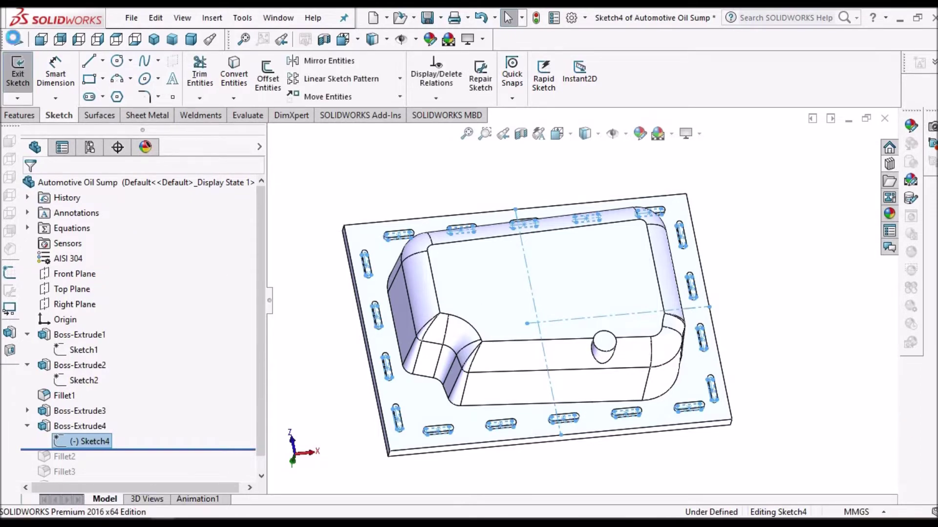
click(16, 42)
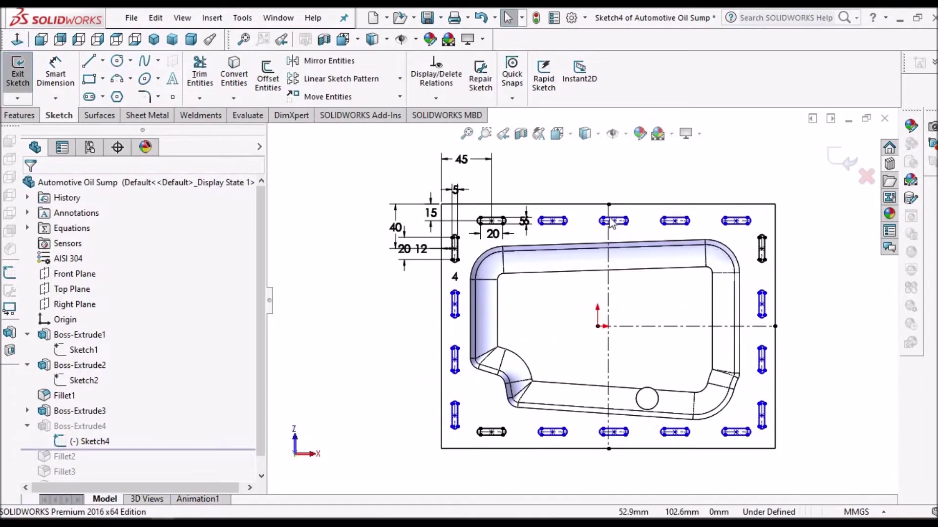
scroll(668, 367, down, 3)
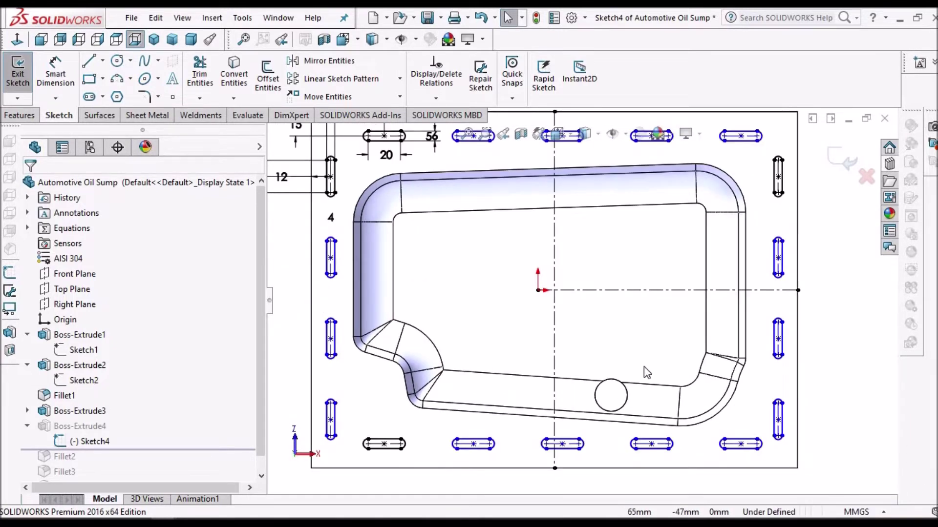
Step: Leave Sketch4 and roll the model forward past Fillet2, Fillet3 and Fillet4
scroll(818, 196, up, 1)
click(839, 160)
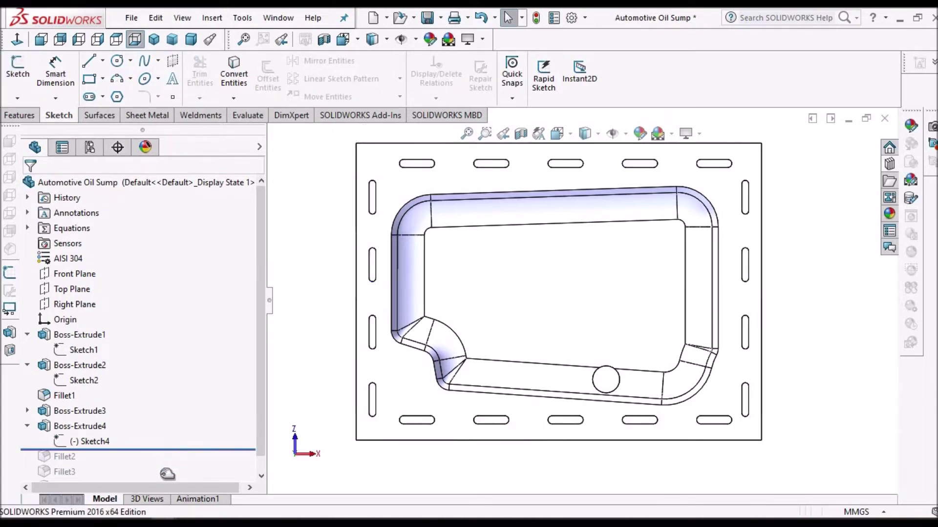
drag(168, 474, 165, 490)
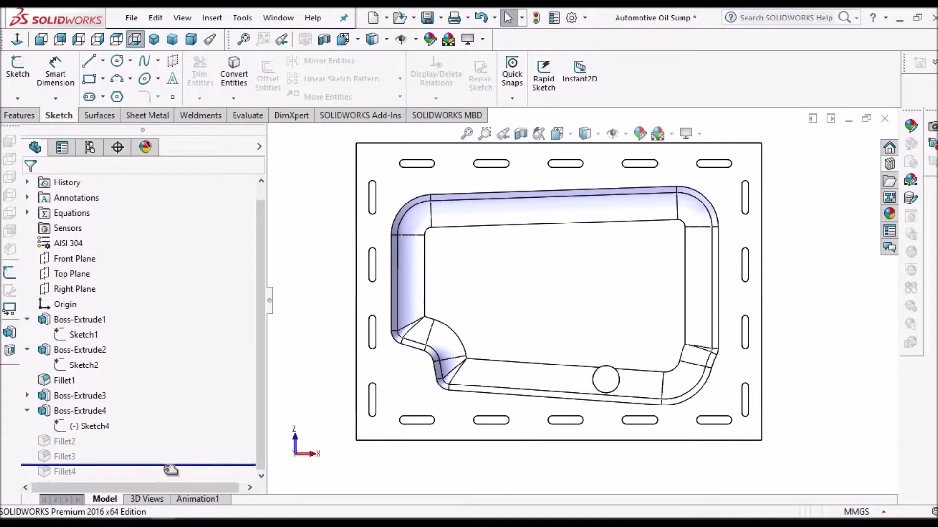
drag(170, 482, 168, 481)
scroll(617, 383, down, 1)
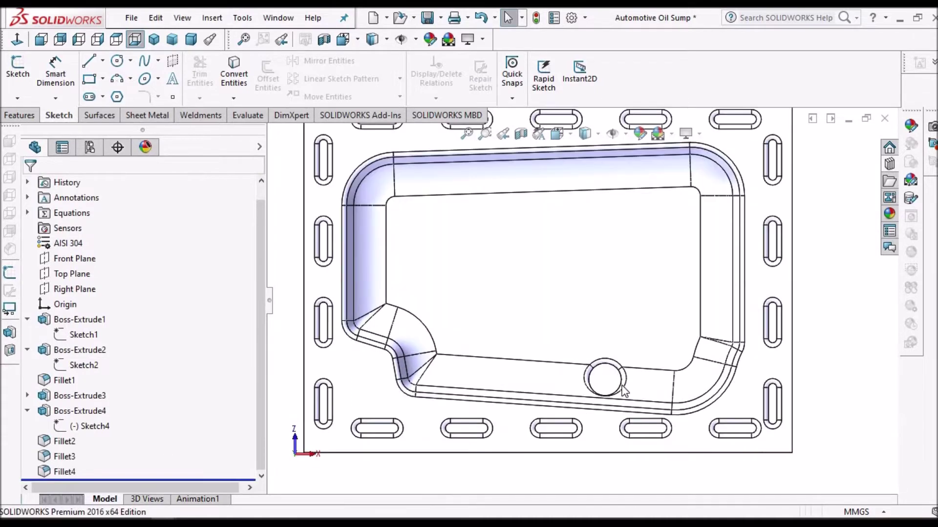
Step: Examine the fillets around the body, round boss and border slots of the complete tool from several angles
scroll(627, 392, up, 1)
middle_drag(627, 392, 609, 249)
scroll(594, 326, up, 3)
scroll(594, 326, down, 3)
middle_drag(594, 325, 635, 320)
middle_drag(659, 352, 666, 460)
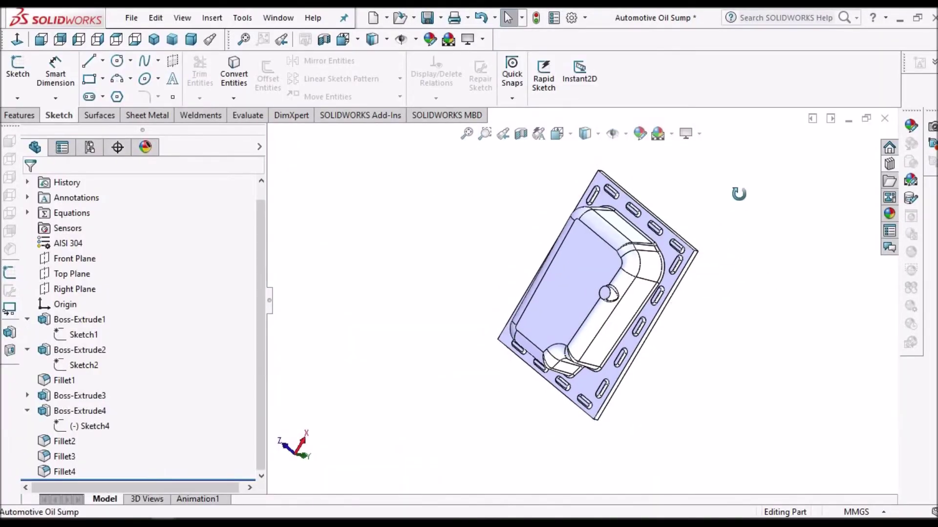
middle_drag(739, 194, 526, 321)
scroll(526, 321, down, 3)
middle_drag(615, 276, 659, 284)
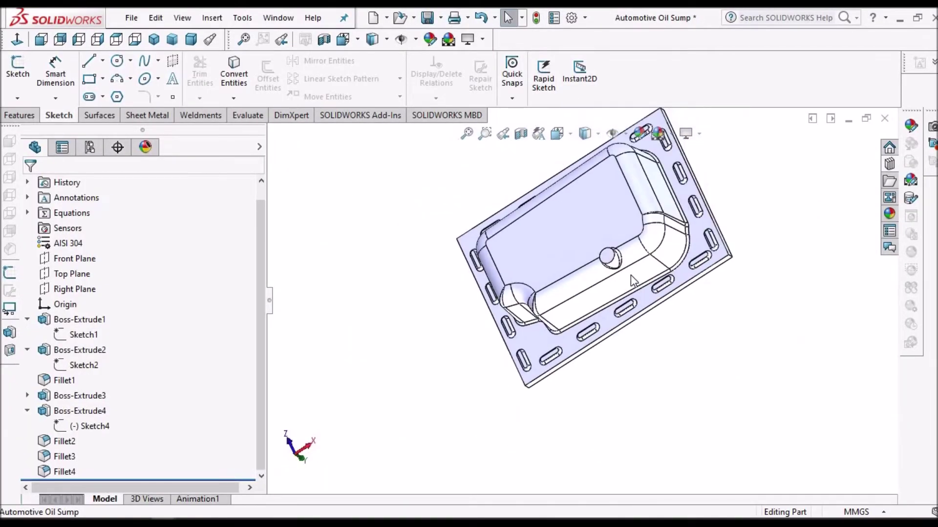
scroll(635, 280, down, 3)
Step: Start the Forming Tool command and set the plate face around the sump body as the stopping face
click(152, 116)
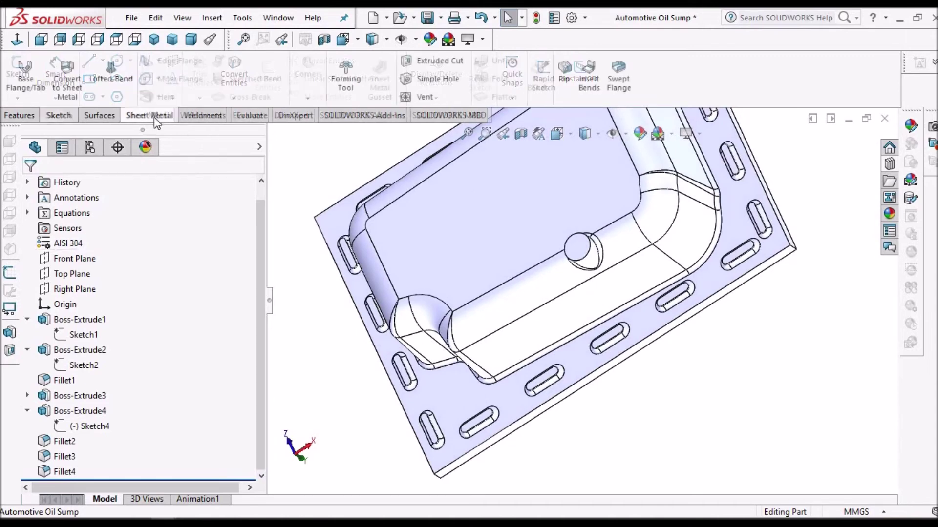
click(348, 81)
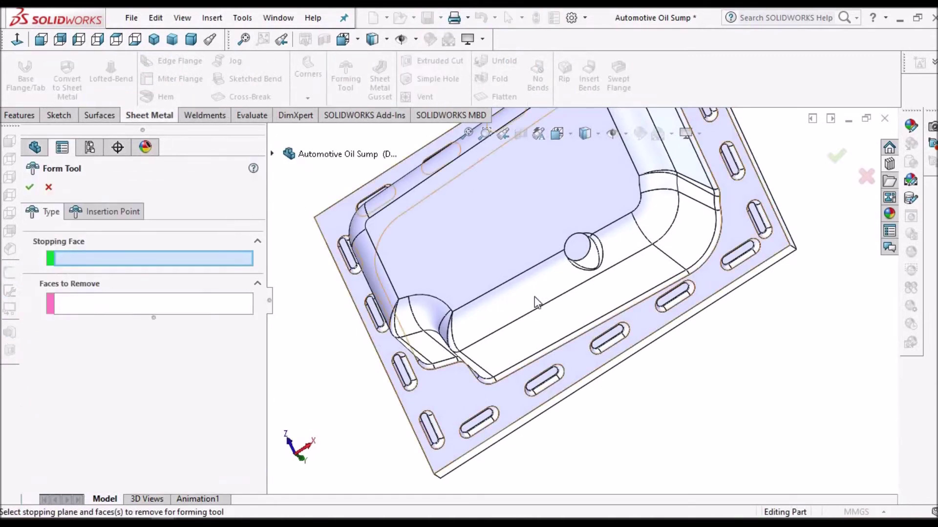
scroll(594, 307, up, 2)
scroll(573, 371, down, 3)
click(573, 370)
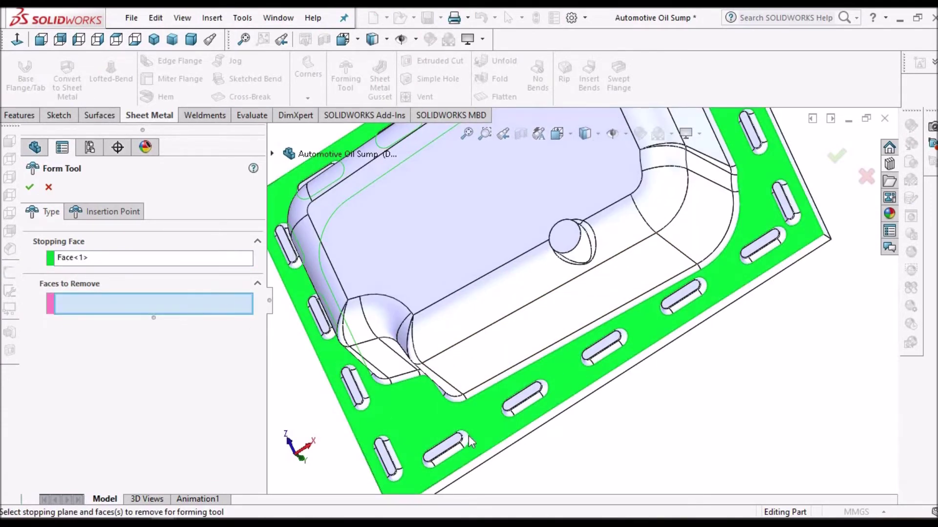
Step: Add the top faces of the five raised slots along the long edge nearest the round boss as faces to remove
scroll(470, 442, down, 4)
click(458, 411)
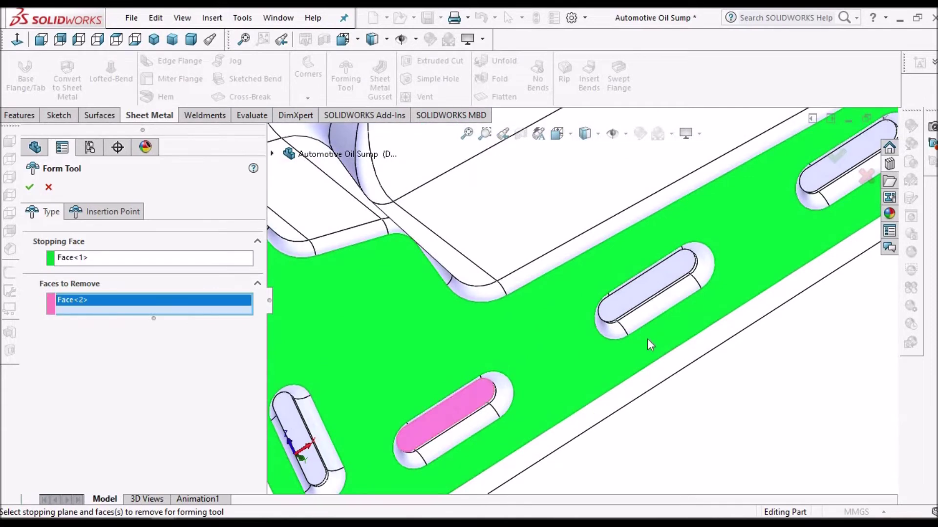
click(666, 282)
scroll(662, 276, up, 3)
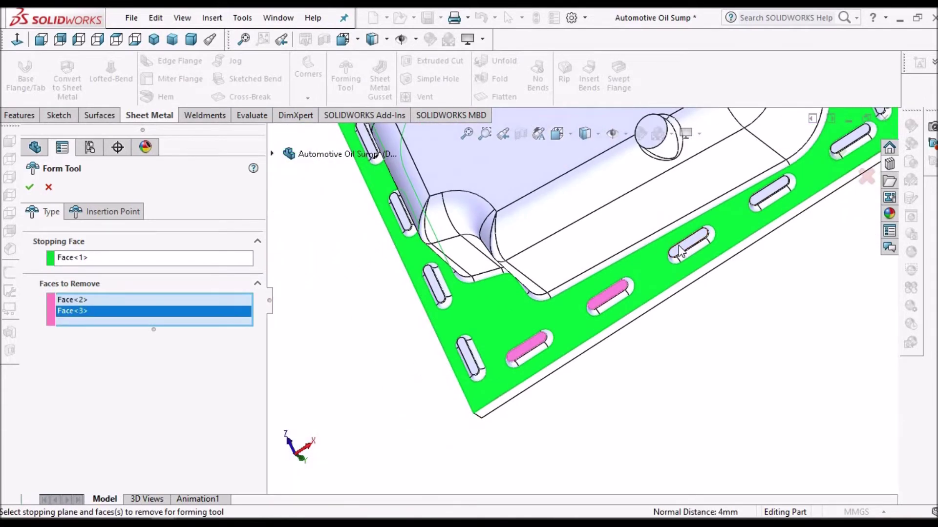
scroll(657, 271, down, 3)
click(657, 271)
click(802, 181)
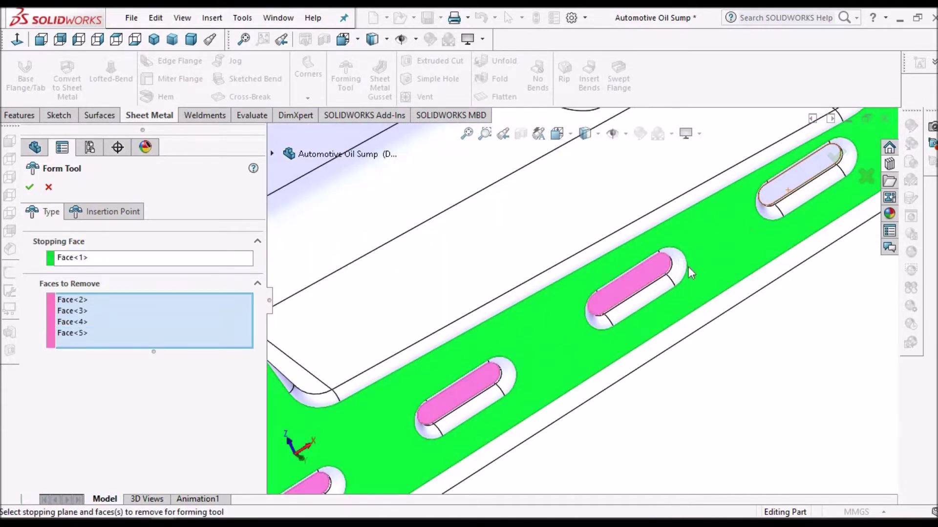
scroll(802, 182, up, 3)
scroll(702, 222, down, 2)
click(752, 217)
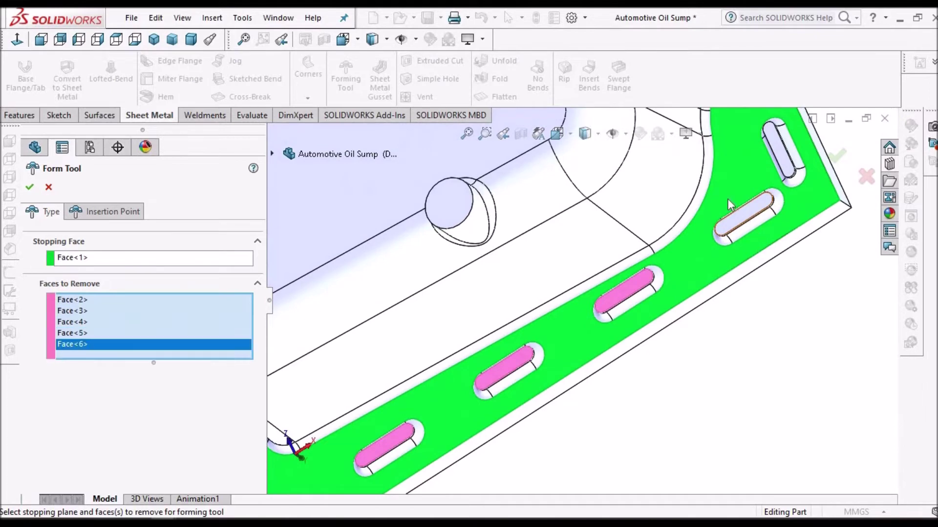
Step: Add the top faces of the remaining raised slots around the plate's border to the faces to remove
scroll(752, 218, up, 3)
scroll(592, 303, down, 3)
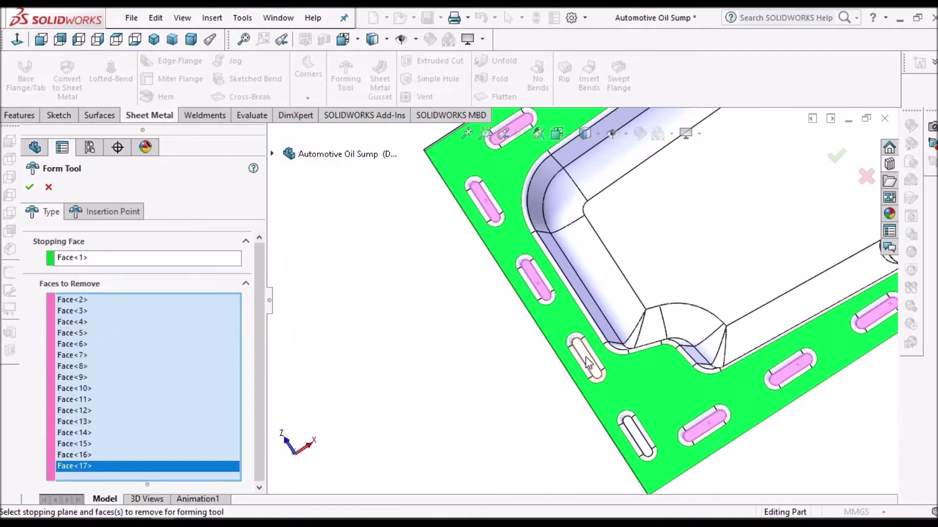
click(587, 362)
click(637, 436)
scroll(815, 341, up, 4)
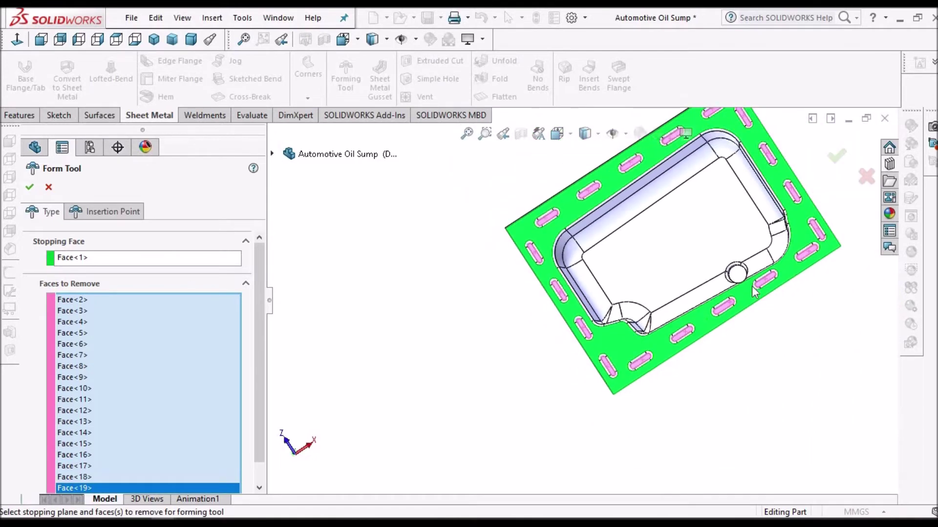
Step: Add the round boss's top face to the faces to remove and accept the form tool
scroll(677, 275, down, 6)
click(641, 293)
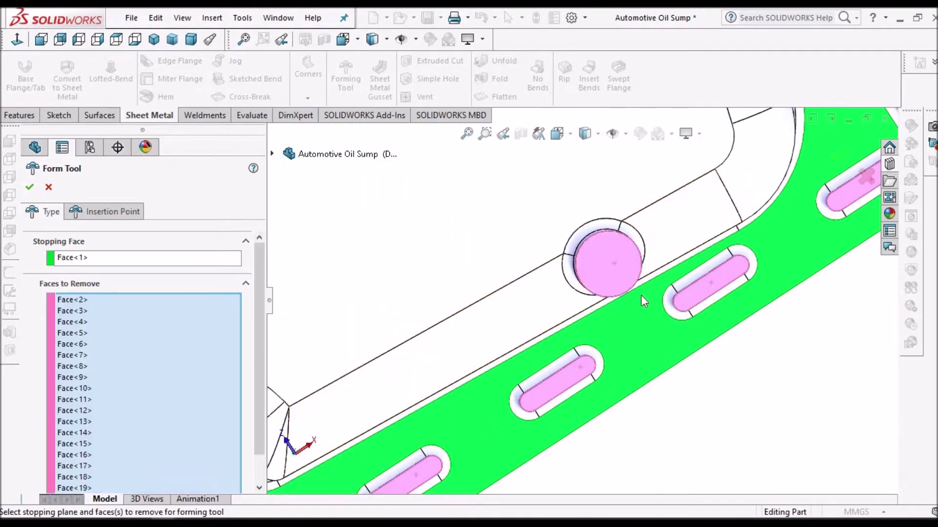
middle_drag(635, 259, 639, 312)
scroll(639, 312, up, 3)
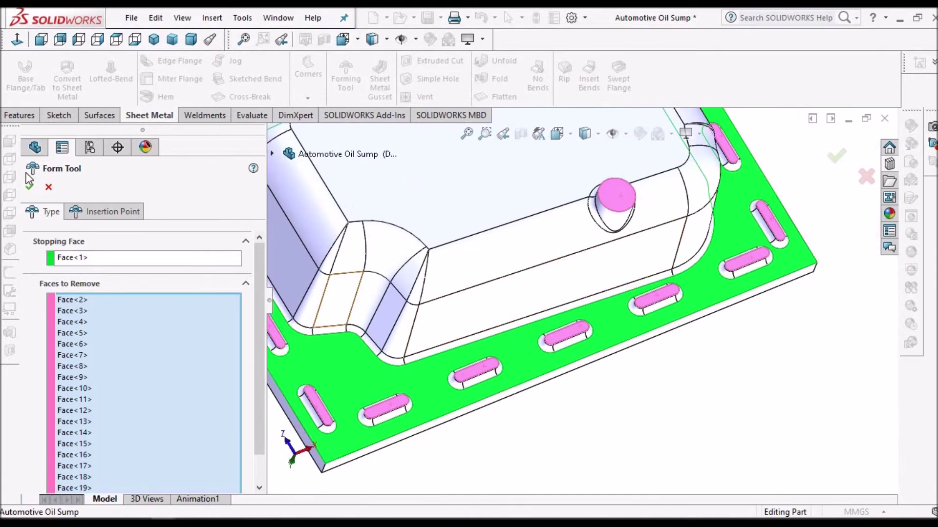
click(29, 189)
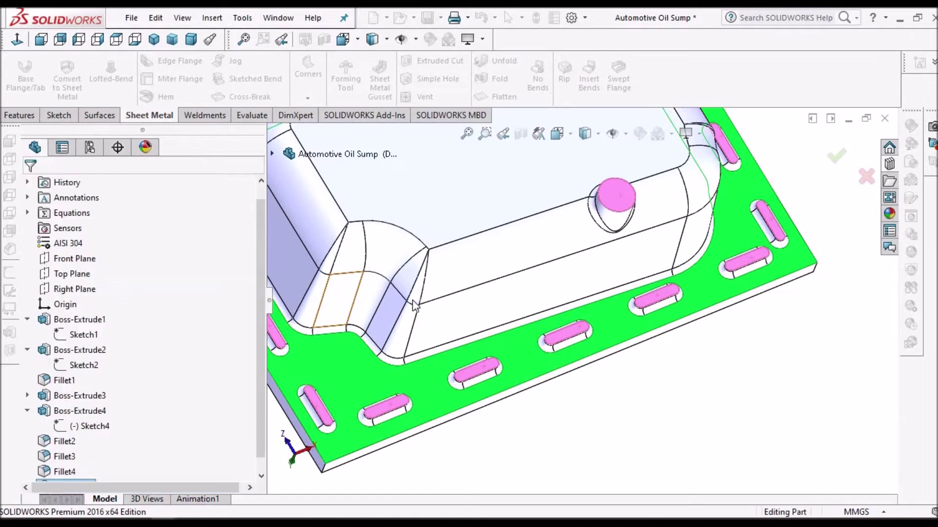
Step: Inspect the coloured stopping, forming and removal faces of the finished form tool
click(373, 40)
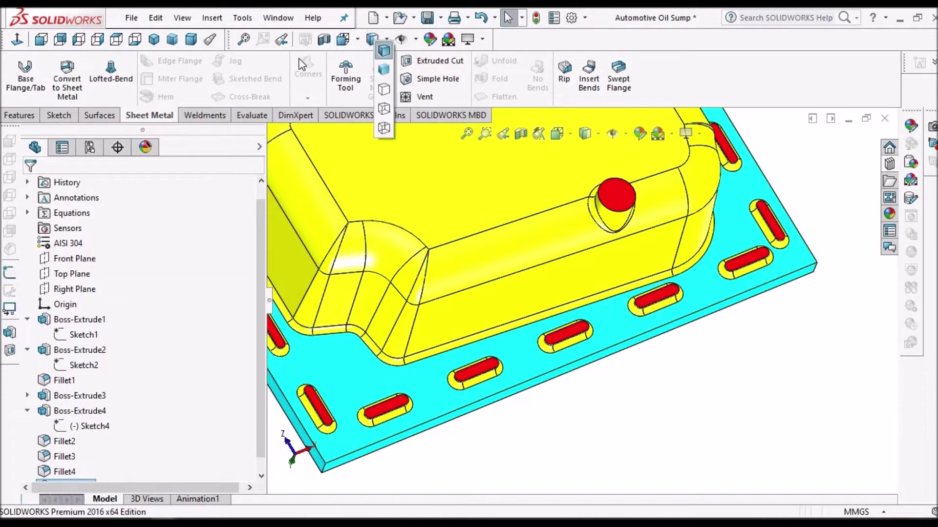
click(185, 42)
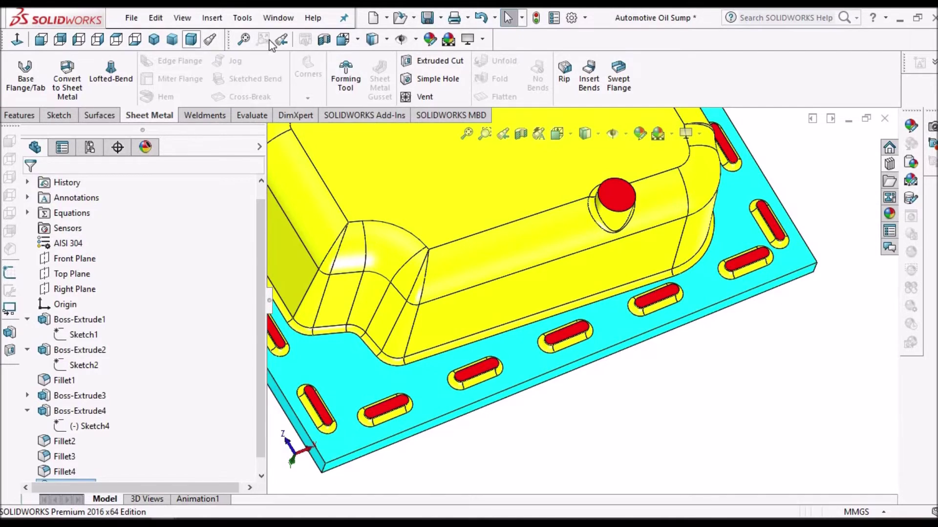
middle_drag(626, 259, 639, 127)
scroll(639, 127, up, 1)
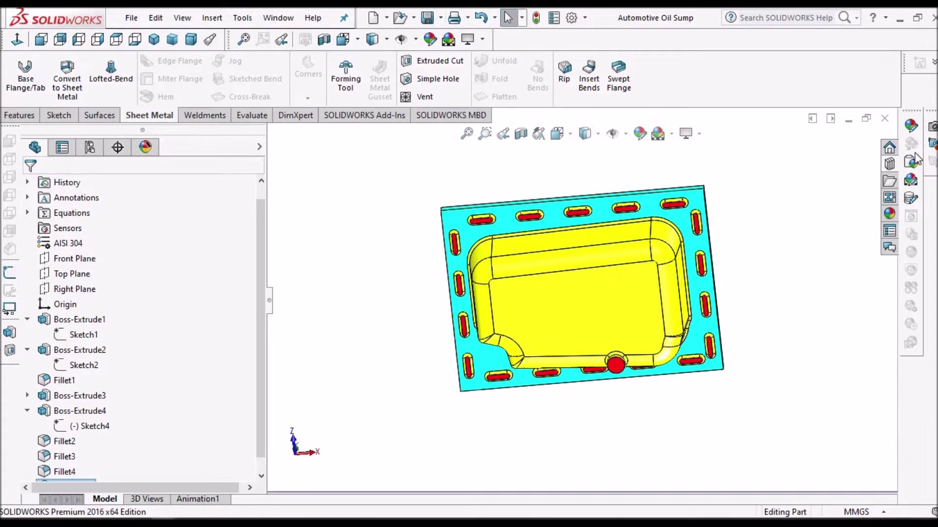
Step: Open the Design Library's Example forming tools folder in File Explorer, check its files, and minimize the window
click(887, 164)
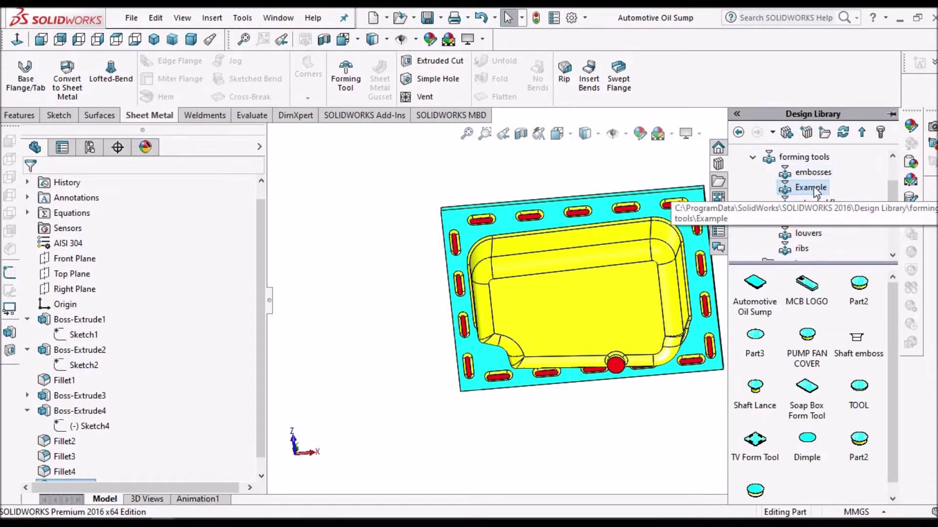
right_click(814, 190)
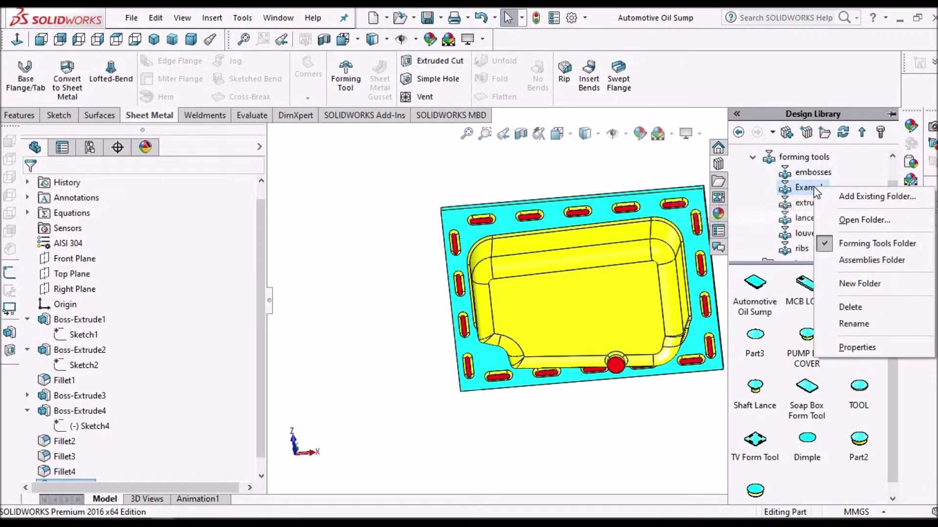
click(860, 220)
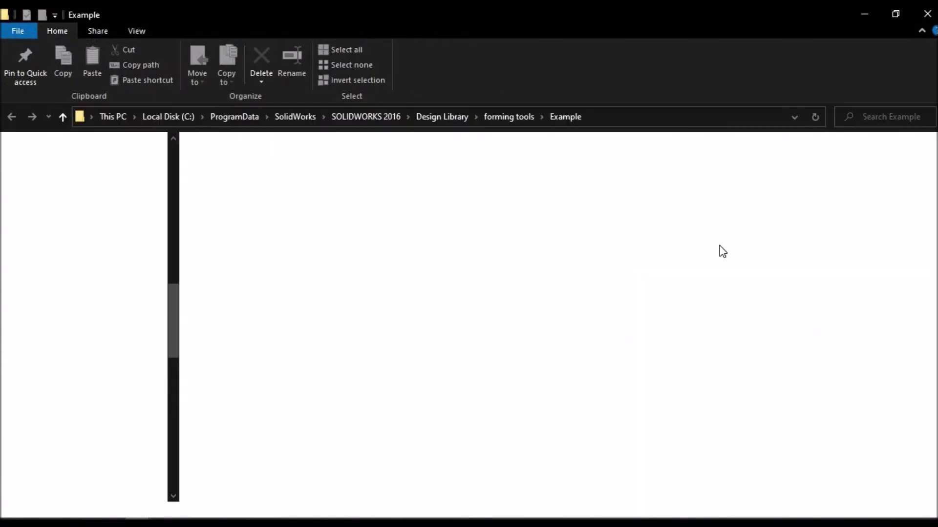
click(895, 14)
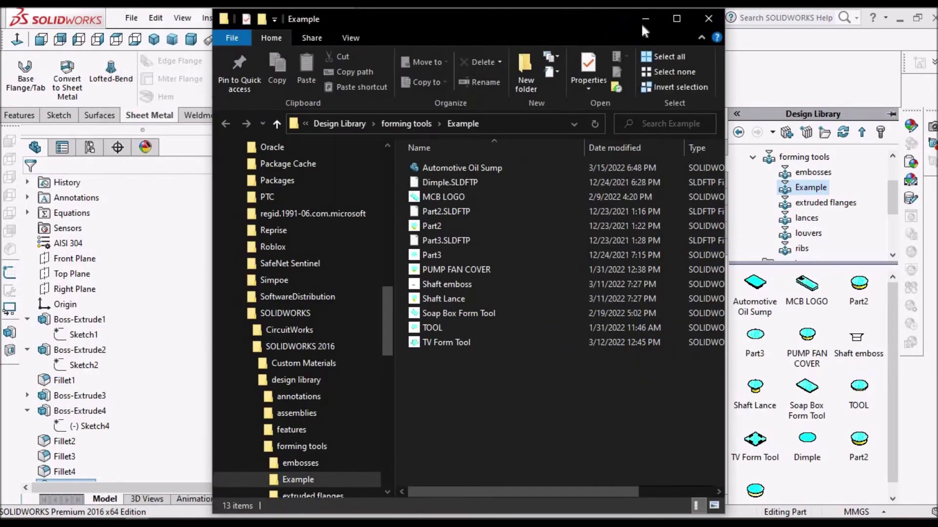
click(645, 19)
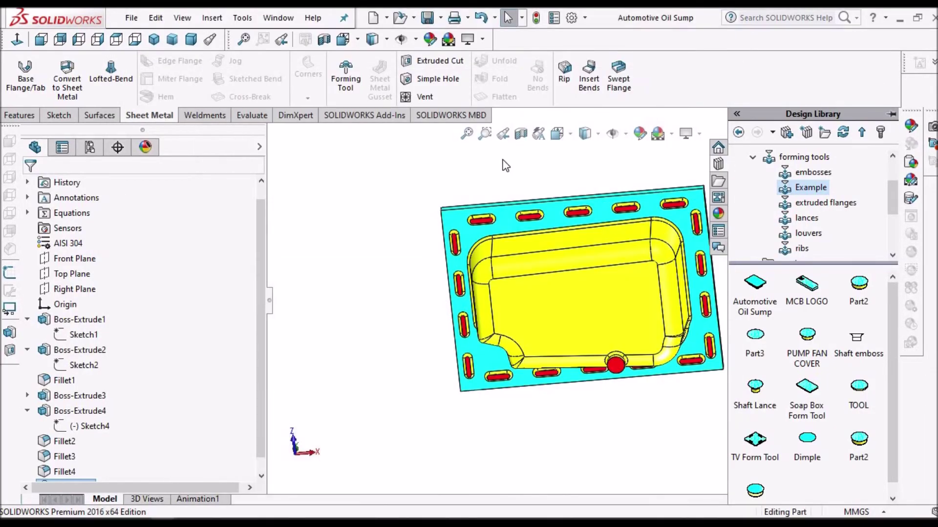
Step: Switch to the Demo part and inspect the flat sheet made by Base-Flange1
click(502, 188)
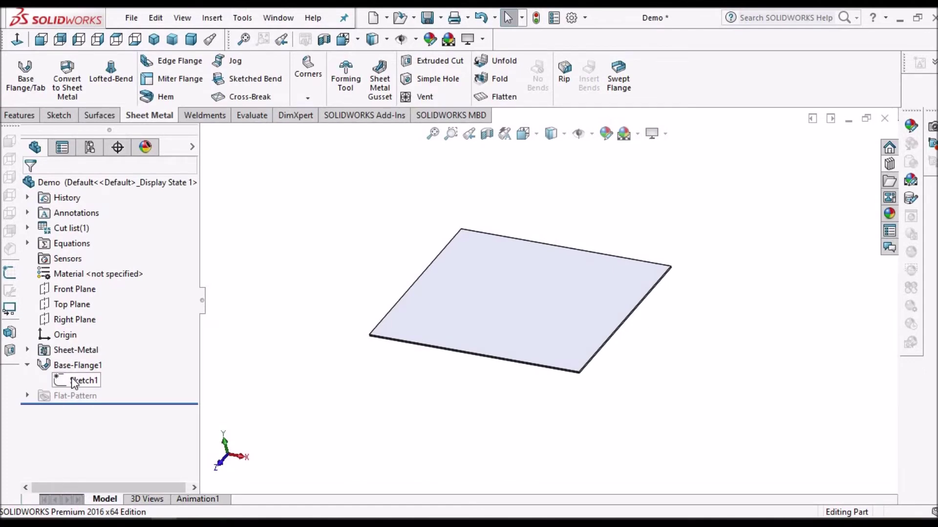
click(78, 365)
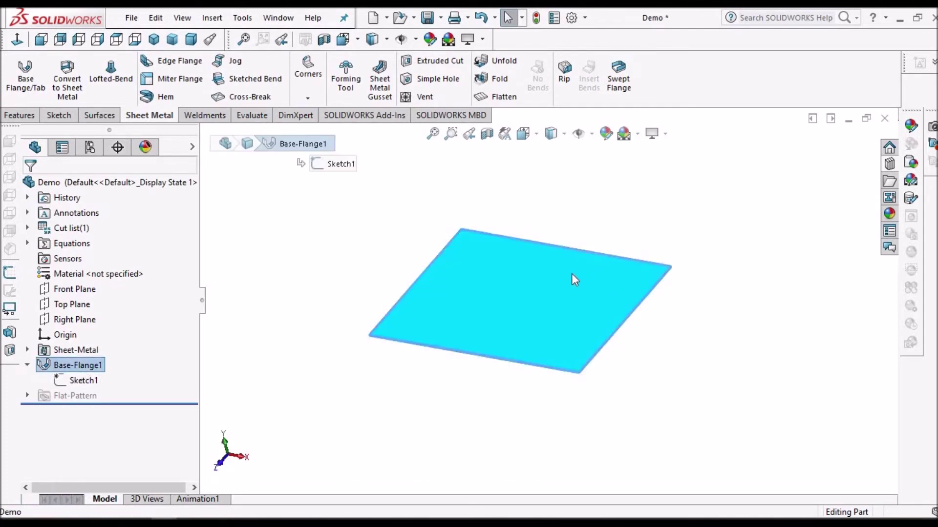
middle_drag(587, 243, 557, 305)
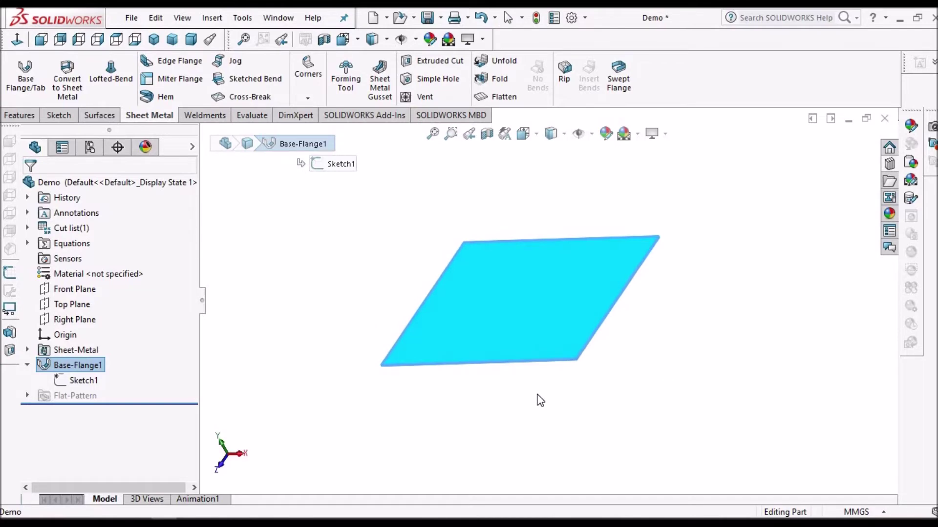
click(540, 402)
scroll(513, 345, up, 3)
middle_drag(639, 250, 588, 318)
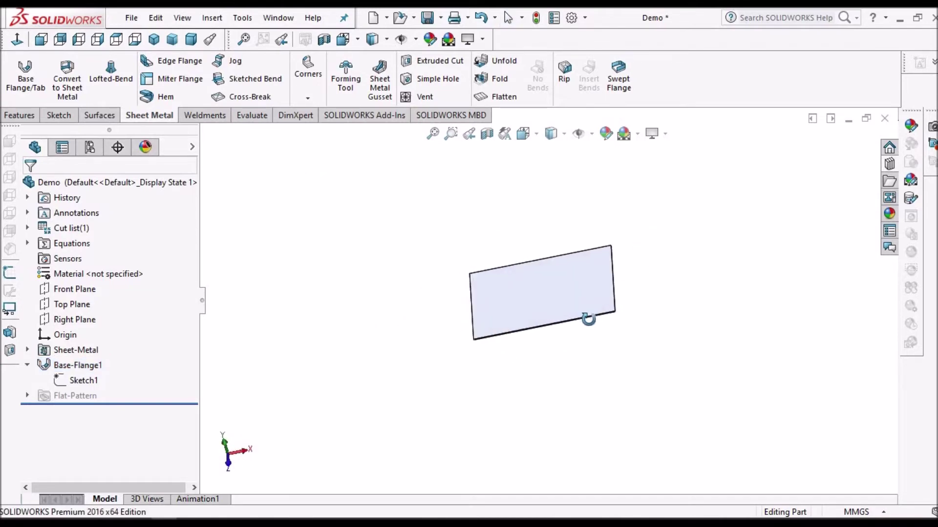
Step: Place the Automotive Oil Sump tool from the Design Library's Example folder on the base flange face, and open its position sketch in top view
click(888, 165)
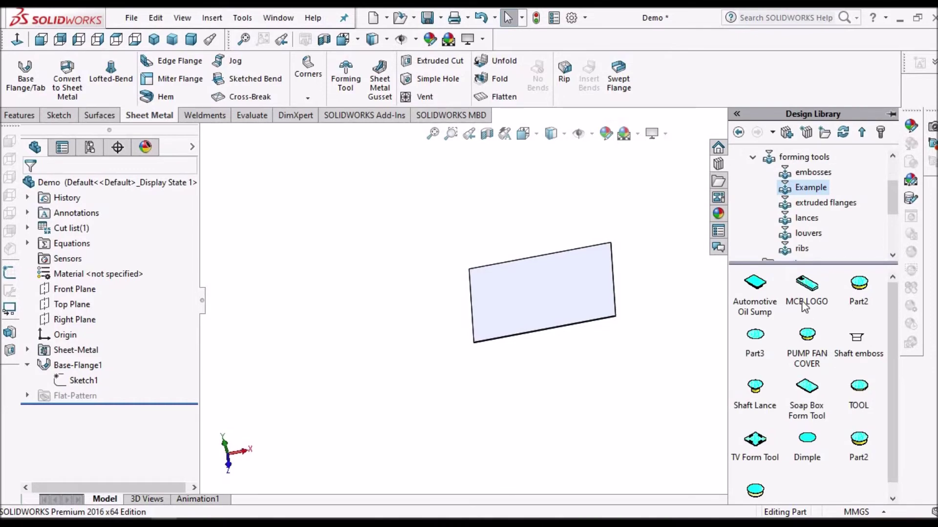
drag(603, 298, 538, 290)
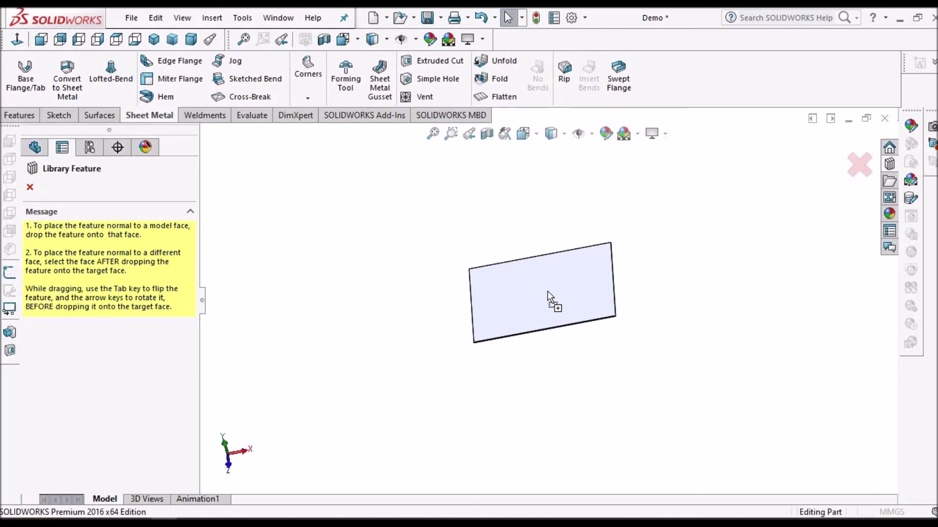
click(96, 213)
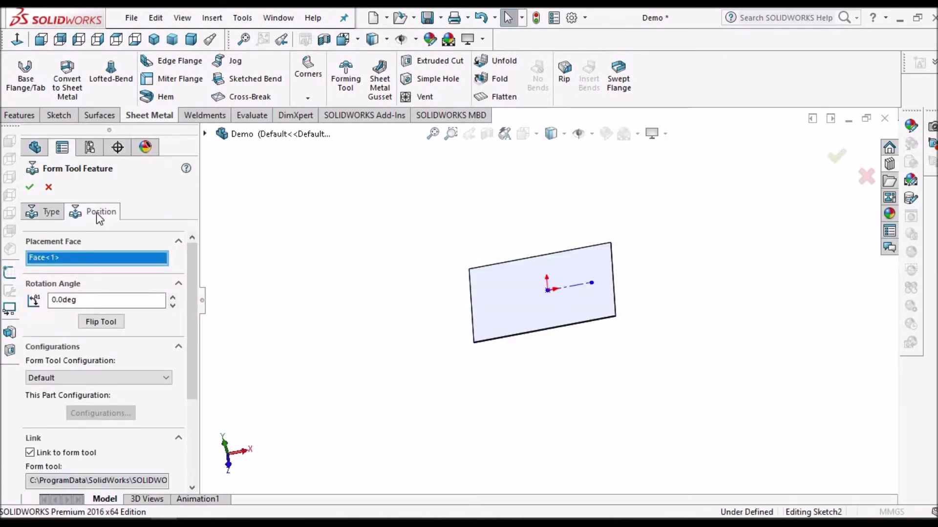
right_click(315, 223)
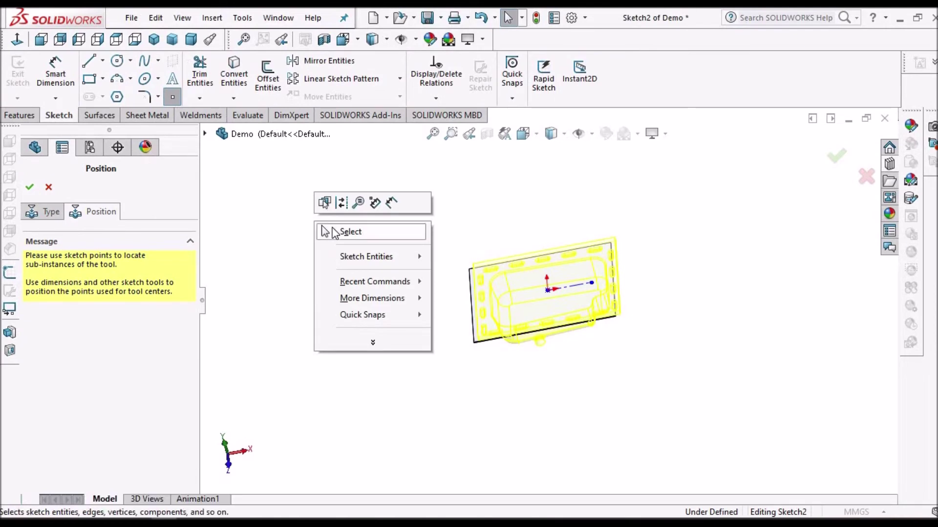
click(342, 232)
key(ctrl+8)
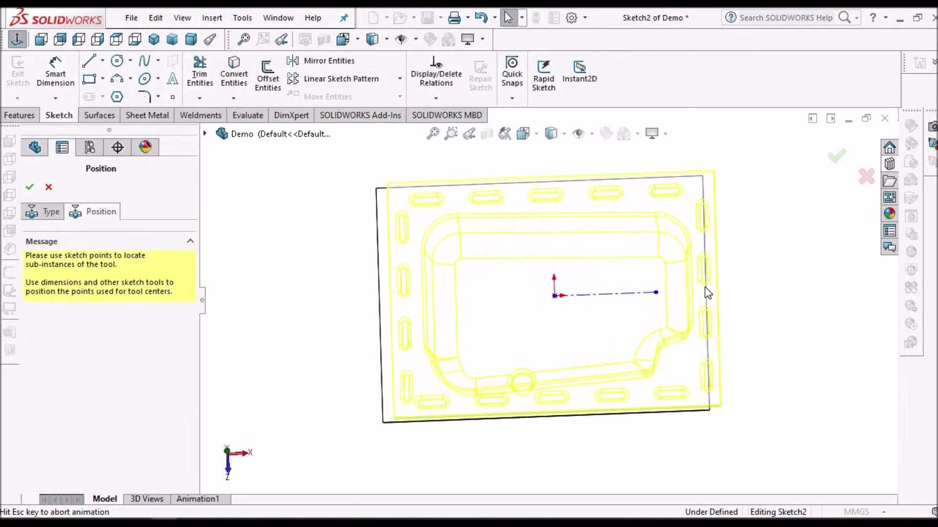
key(ctrl+5)
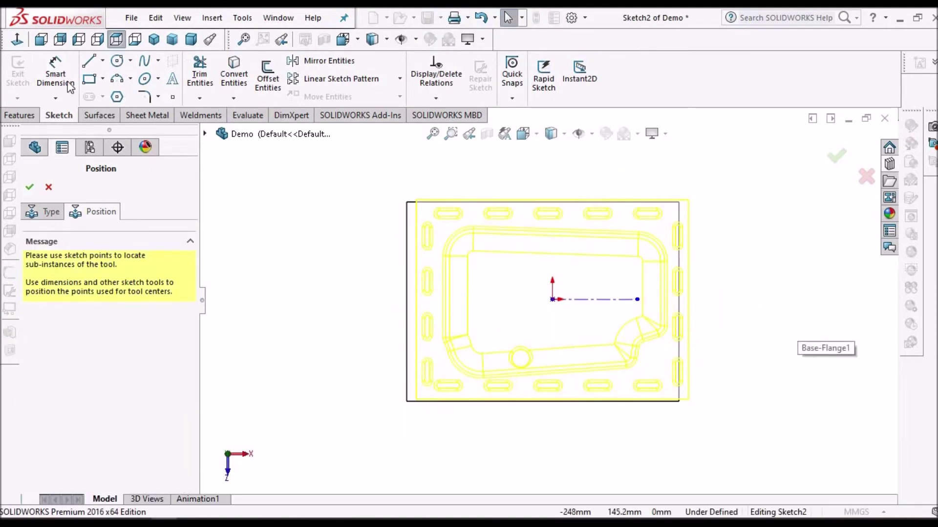
Step: Dimension the tool's position point 150 mm from the flange's left short edge and 110 mm from its lower long edge, and finish the placement
click(57, 74)
click(407, 309)
click(550, 300)
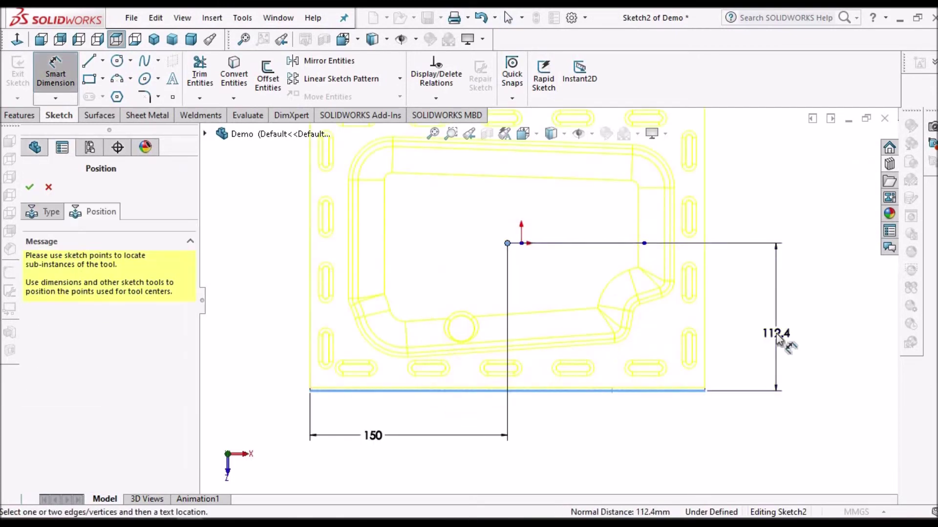
click(776, 334)
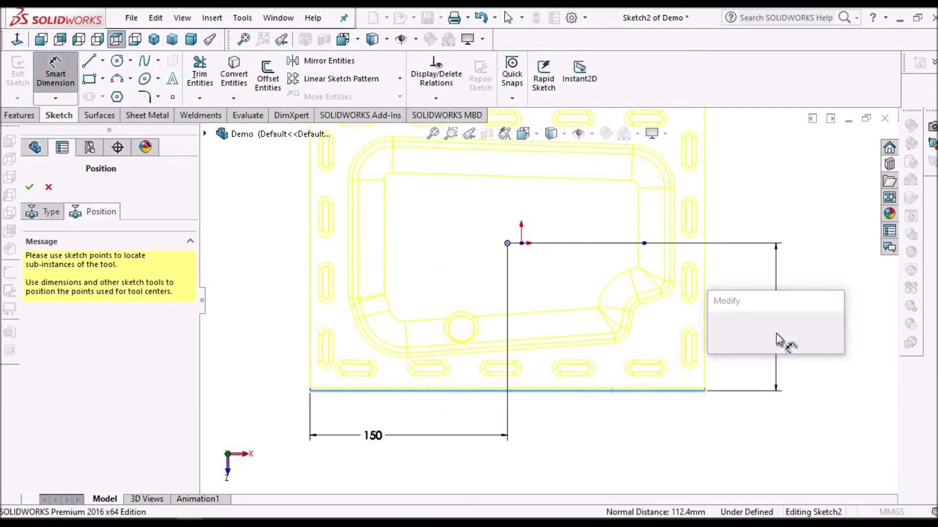
text(110)
key(Return)
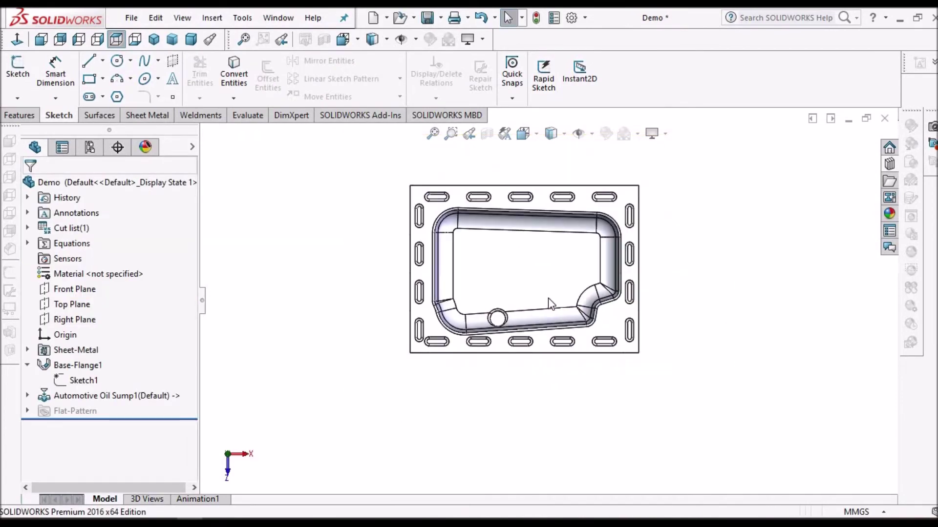
Step: Inspect the formed oil sump from inside and underneath, including the inner face of the round drain spout
middle_drag(544, 180, 511, 251)
scroll(550, 317, down, 6)
middle_drag(549, 317, 716, 345)
scroll(716, 344, up, 6)
scroll(619, 249, down, 5)
middle_drag(635, 282, 554, 131)
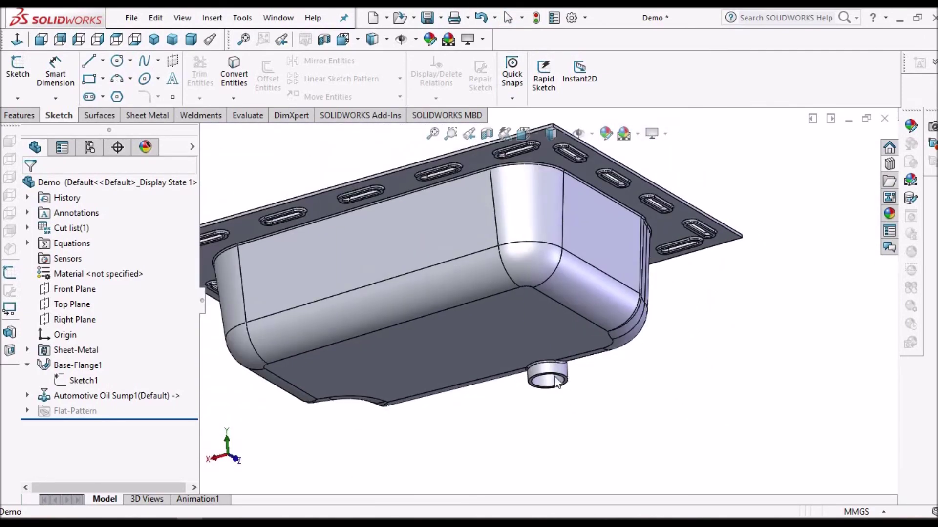
scroll(552, 364, down, 4)
middle_drag(555, 267, 529, 386)
scroll(530, 381, down, 5)
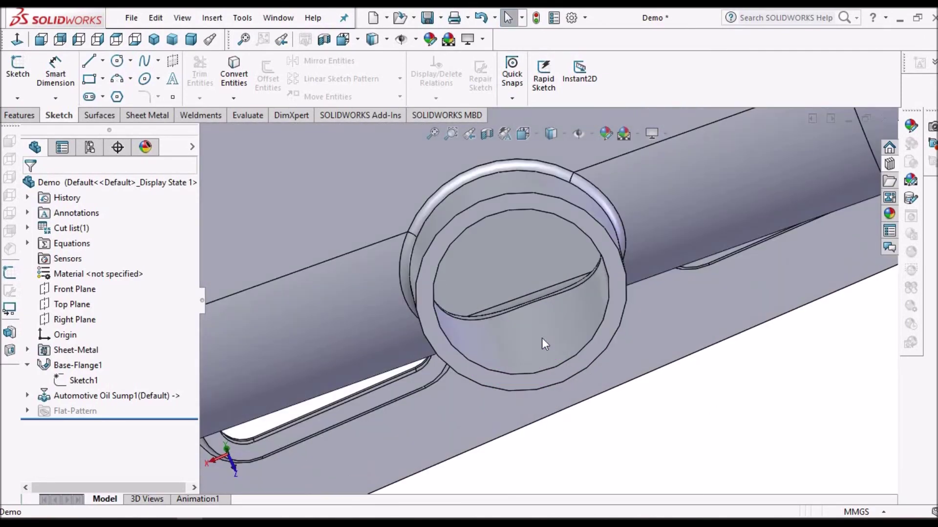
click(541, 338)
scroll(546, 332, up, 6)
middle_drag(531, 337, 463, 437)
scroll(528, 284, up, 5)
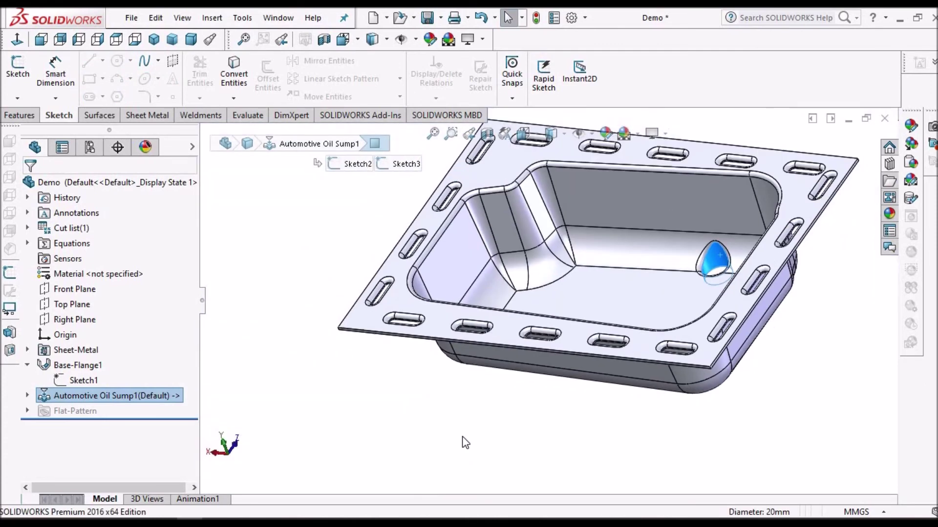
click(463, 436)
Step: Start a rounded Break Corner with a 10 mm radius and select the first two corner edges of the flange
click(151, 116)
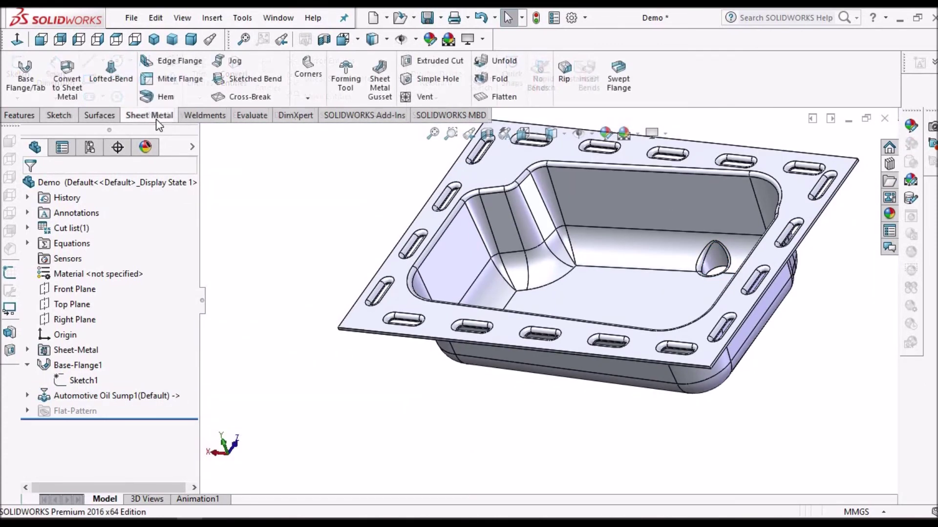
click(311, 99)
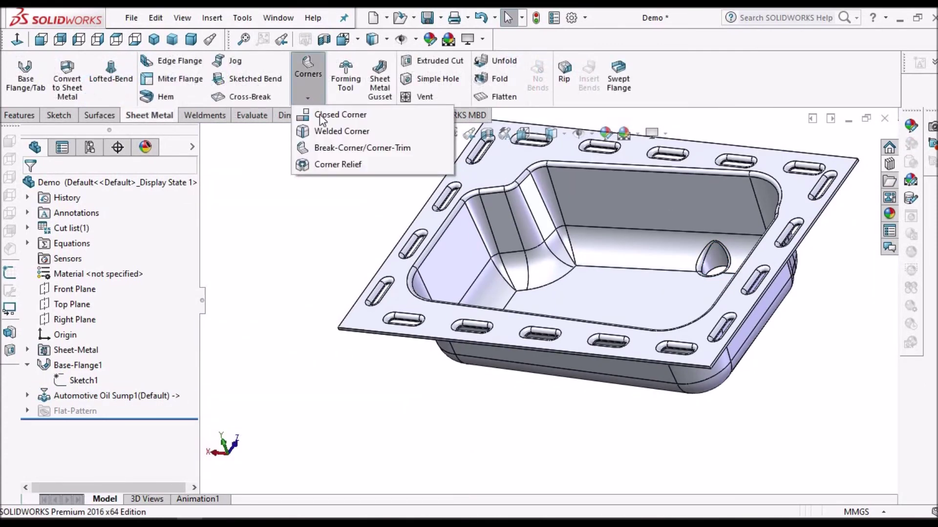
click(328, 146)
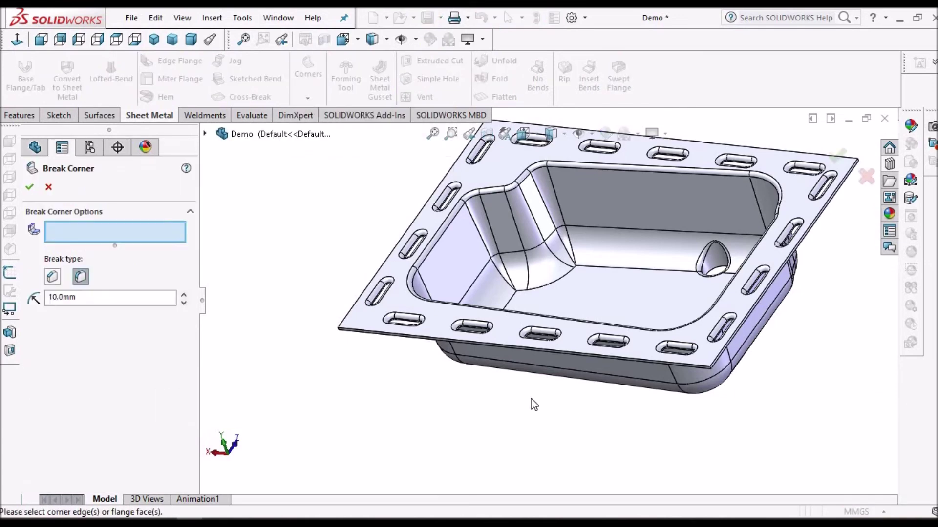
scroll(707, 373, down, 5)
scroll(675, 342, down, 3)
click(649, 333)
scroll(746, 330, up, 3)
middle_drag(758, 318, 743, 151)
scroll(741, 155, down, 5)
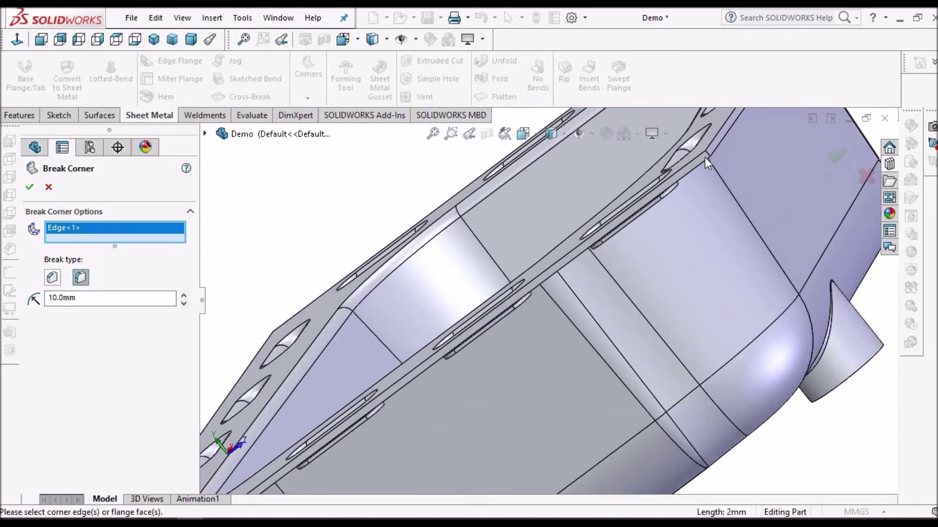
click(673, 206)
Step: Add the flange's remaining two corner edges to the Break Corner and apply the 10 mm rounding
scroll(647, 214, up, 3)
scroll(646, 213, up, 2)
middle_drag(646, 220, 648, 347)
scroll(624, 258, down, 8)
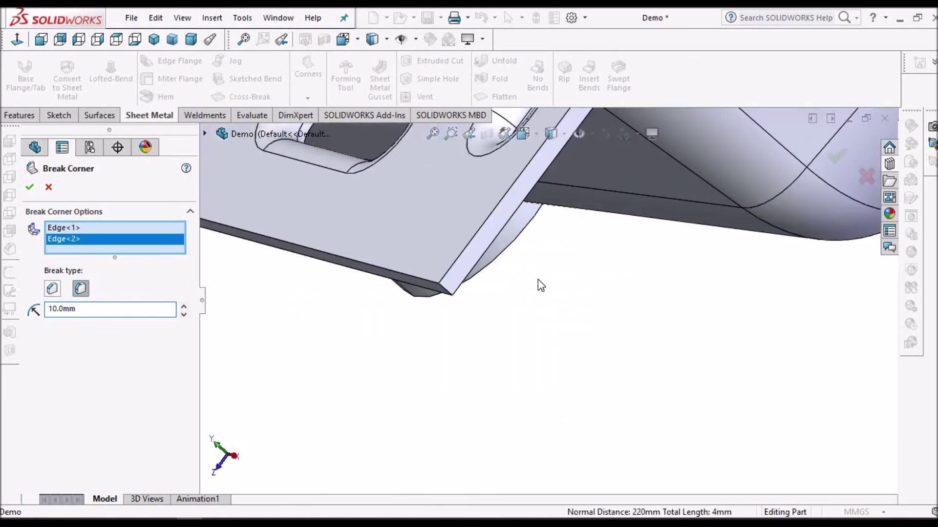
scroll(540, 286, down, 2)
click(406, 297)
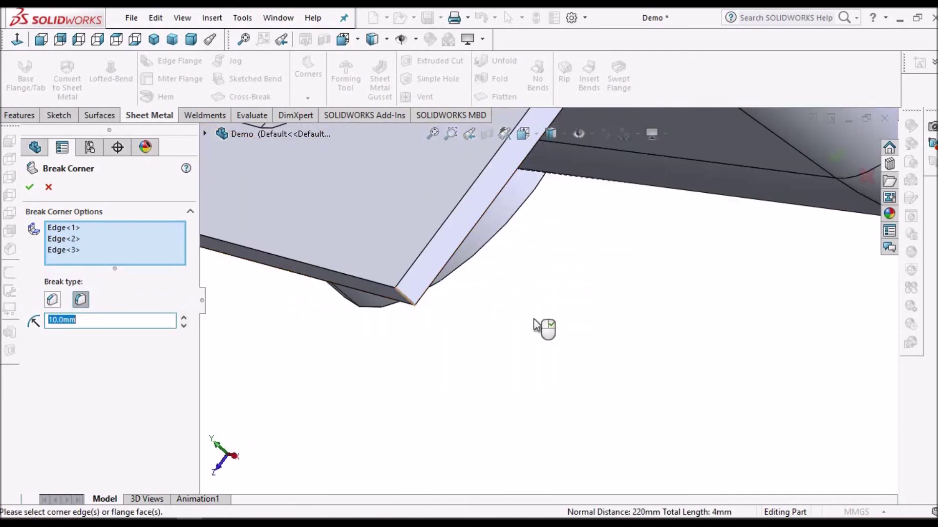
scroll(576, 313, up, 8)
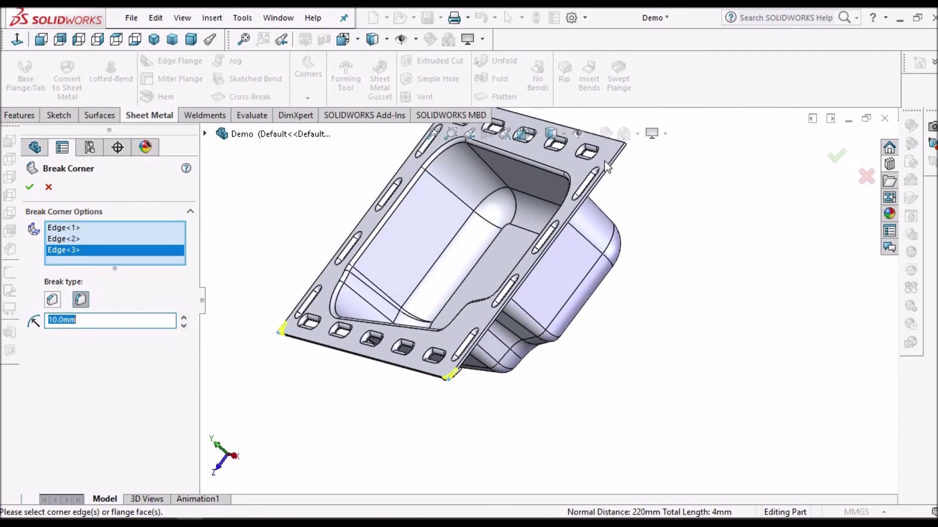
scroll(619, 183, down, 6)
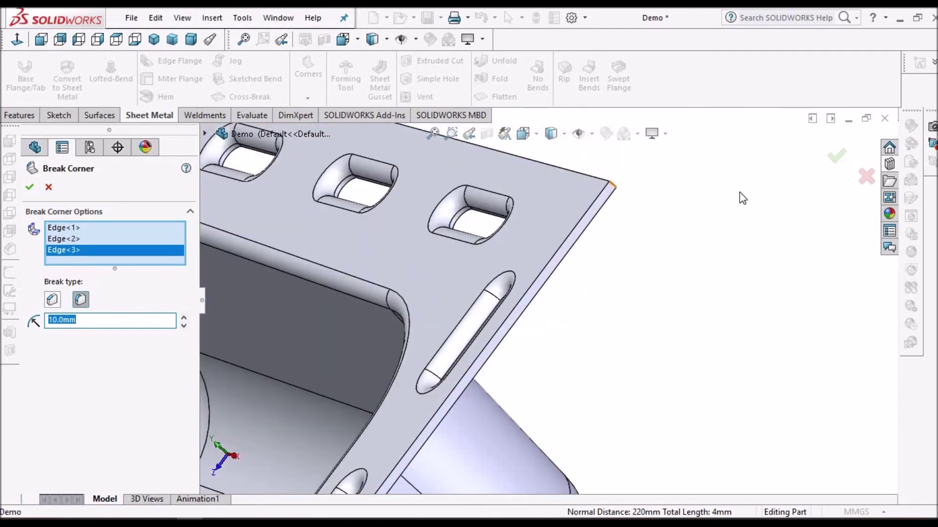
scroll(611, 235, up, 5)
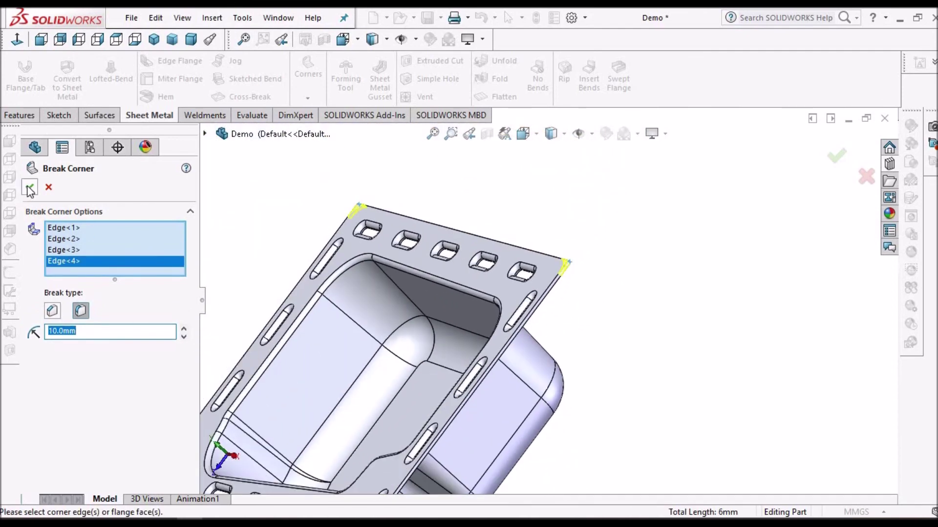
click(30, 189)
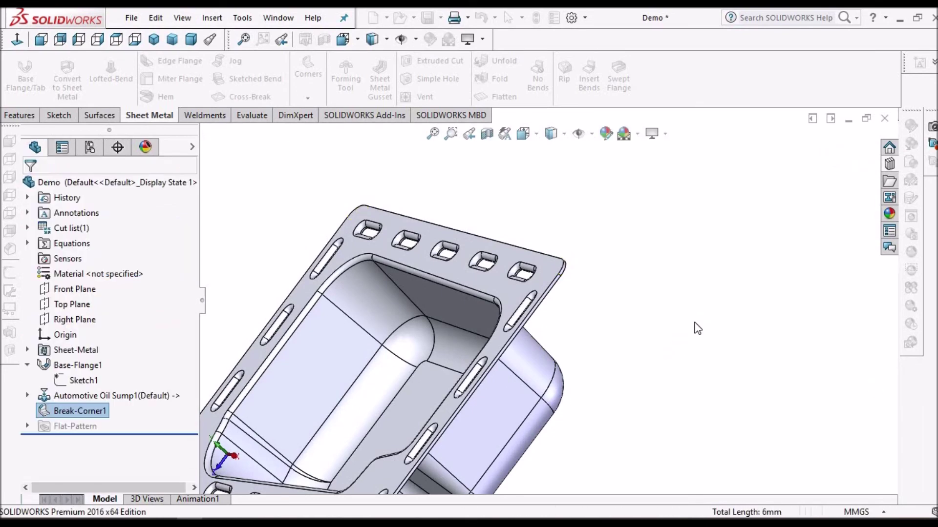
Step: Examine the finished oil sump in dimetric, isometric and rotated views, and switch to the Desc 2.pdf illustration
click(188, 41)
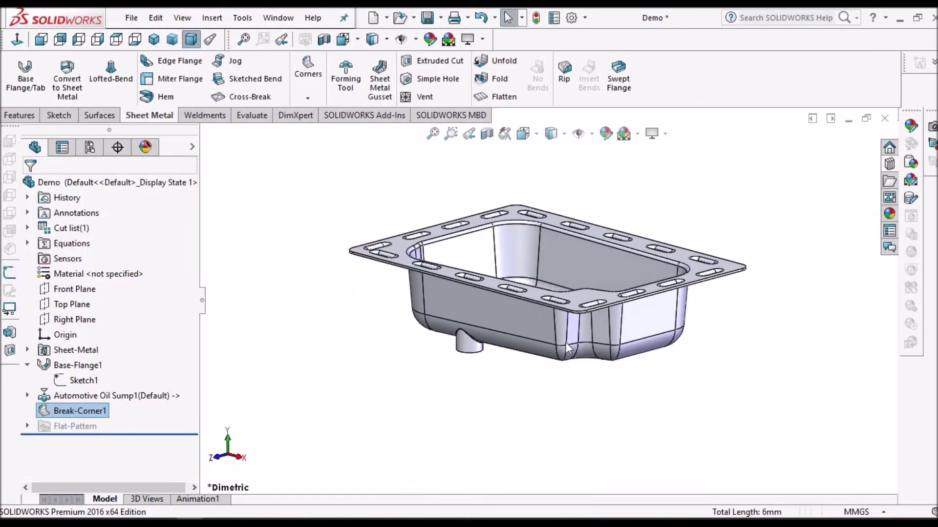
click(154, 39)
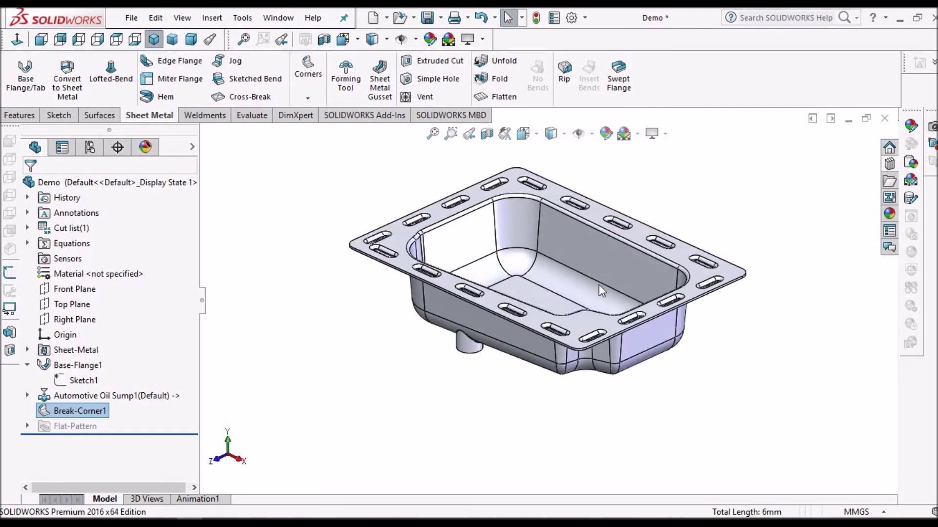
middle_drag(599, 342, 475, 370)
middle_drag(691, 305, 640, 179)
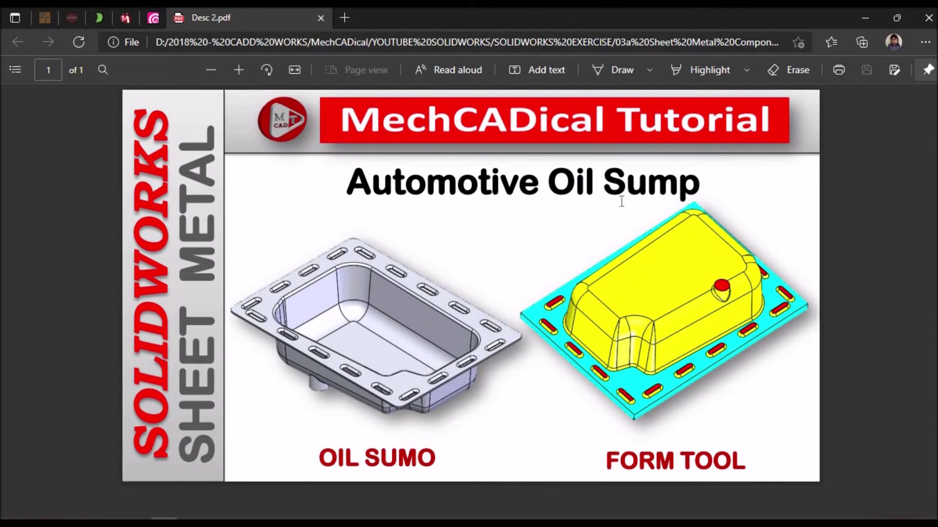
click(791, 524)
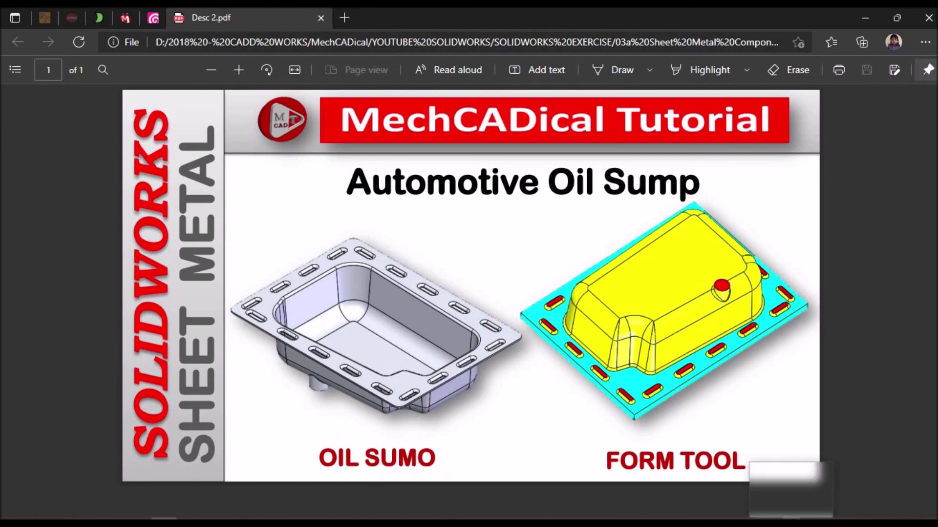